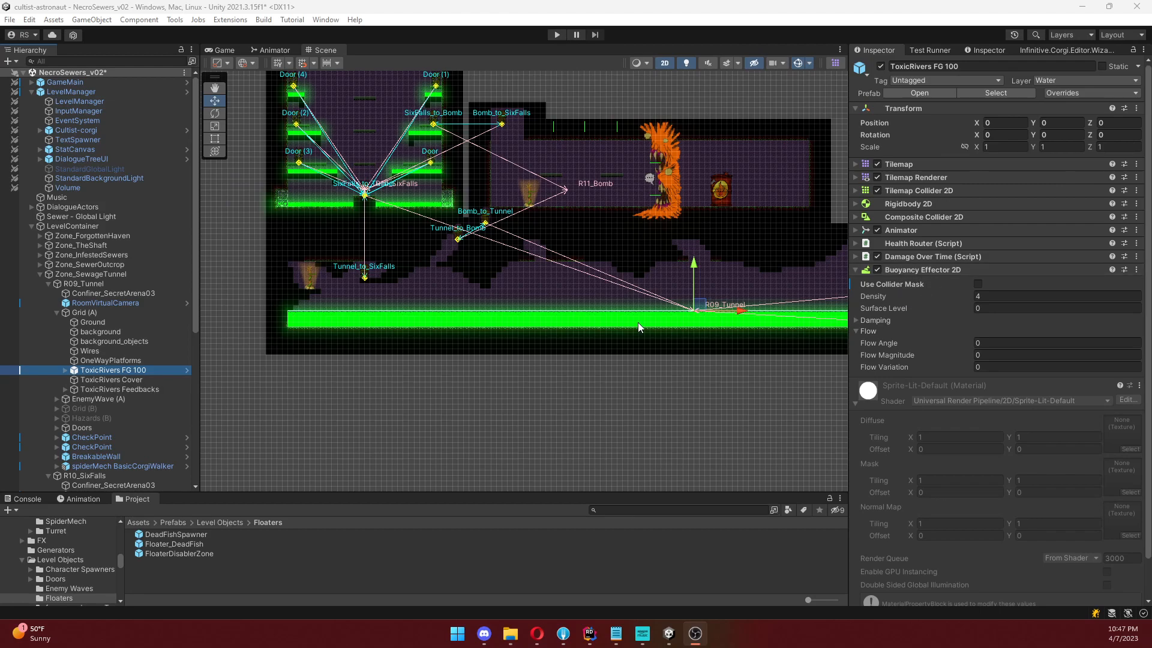
Place an instance of the Floater_DeadFish prefab in the scene, in the air above R09_Tunnel's toxic river.
{"action": "middle_click_drag", "start_coordinate": [694, 278], "coordinate": [665, 310]}
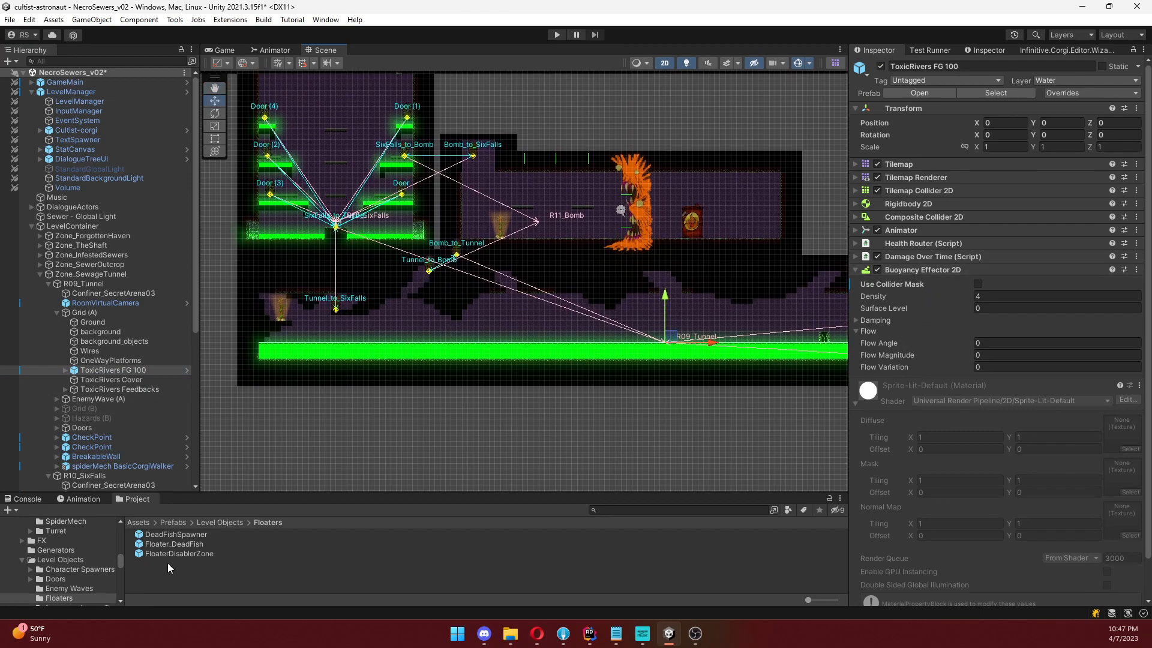
{"action": "left_click_drag", "start_coordinate": [178, 545], "coordinate": [513, 312]}
{"action": "scroll", "coordinate": [514, 313], "scroll_direction": "up", "scroll_amount": 8}
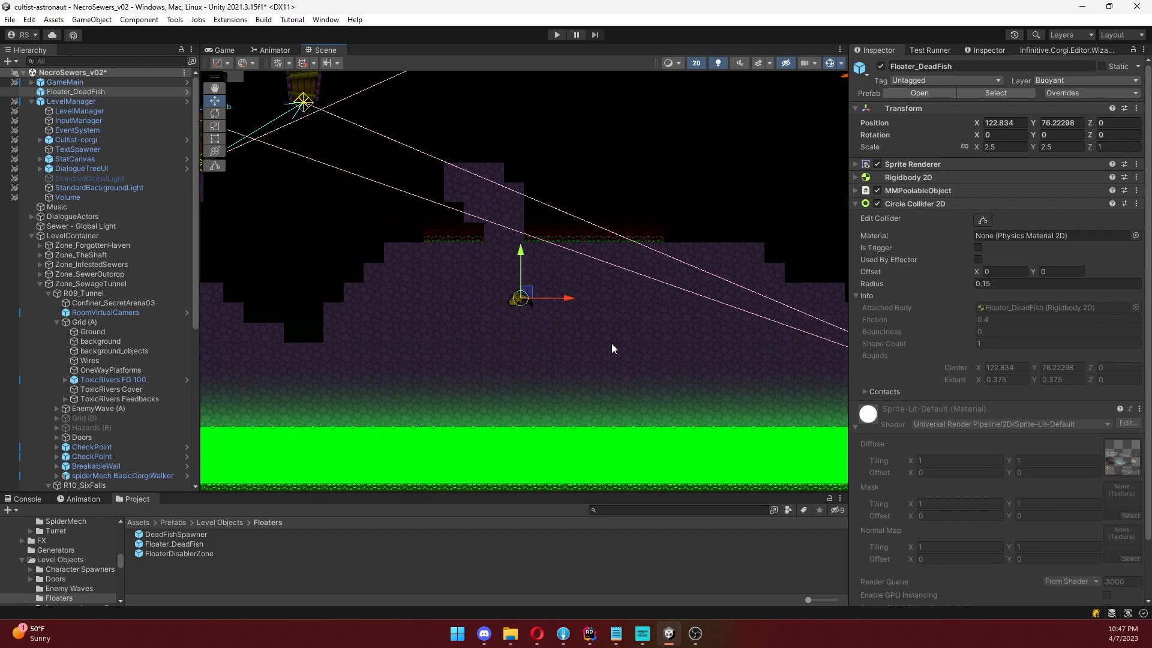
{"action": "scroll", "coordinate": [558, 336], "scroll_direction": "up", "scroll_amount": 5}
{"action": "scroll", "coordinate": [527, 303], "scroll_direction": "down", "scroll_amount": 5}
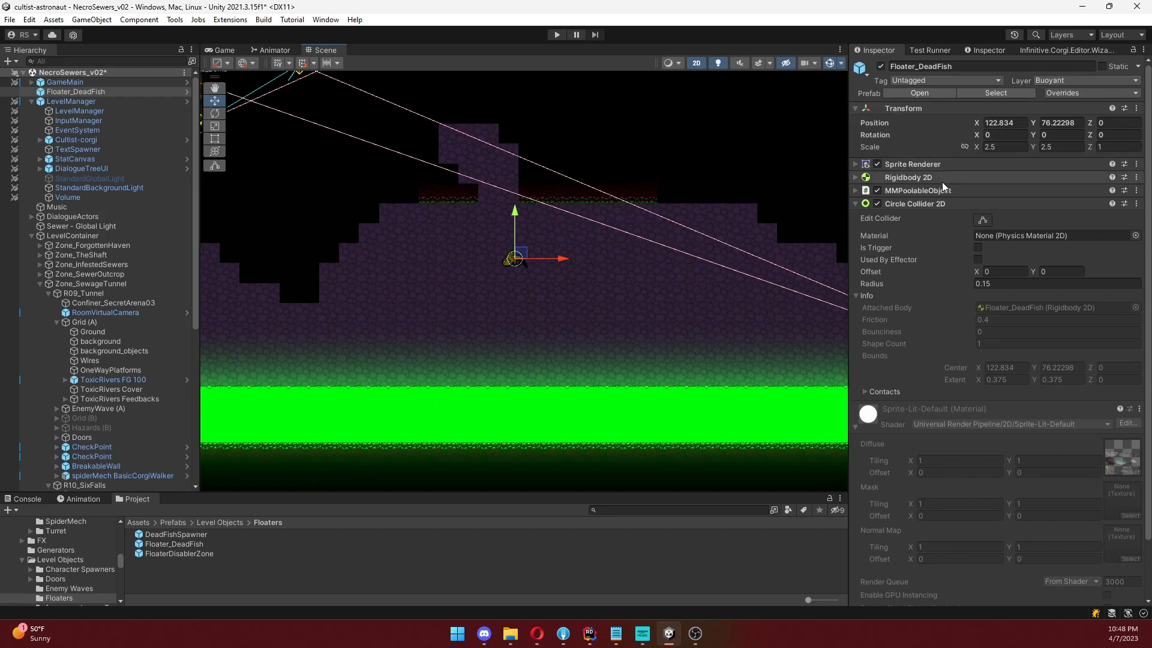
Examine the dead fish's Rigidbody 2D, Circle Collider 2D and MMPoolableObject component settings.
{"action": "left_click", "coordinate": [904, 180]}
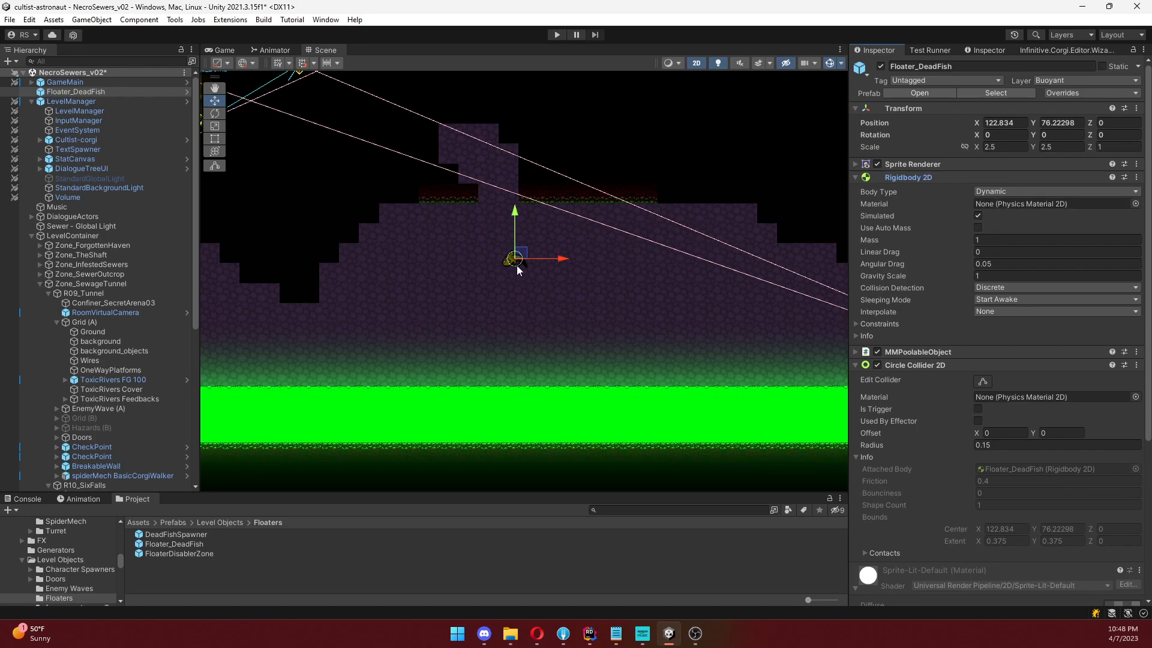
{"action": "left_click", "coordinate": [900, 178]}
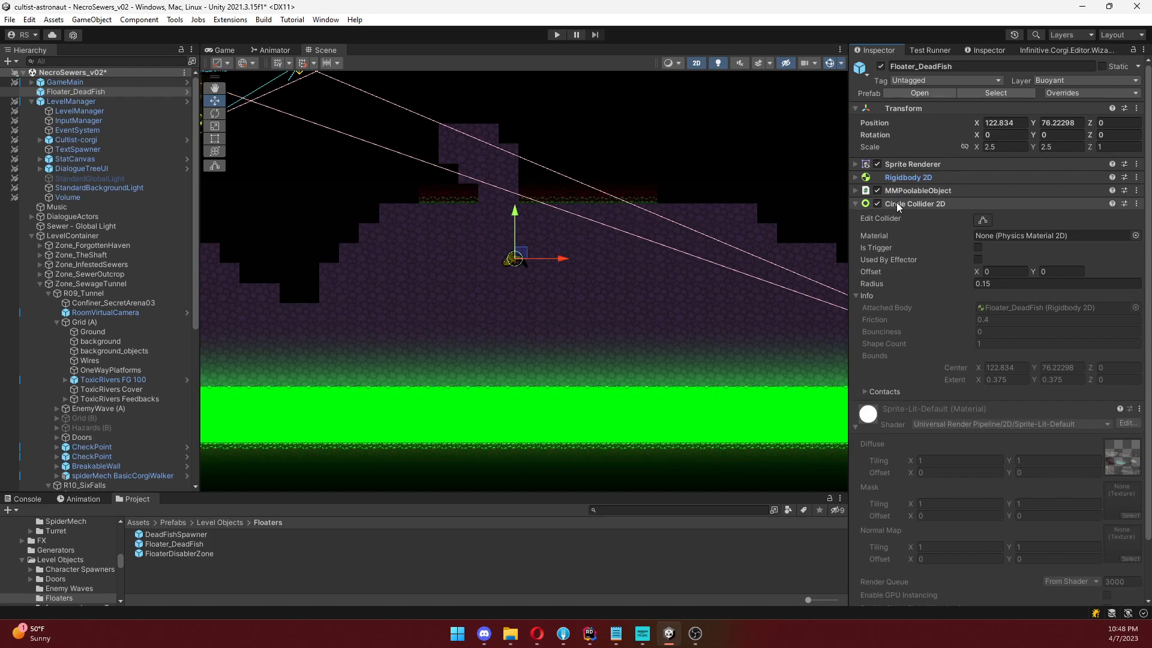
{"action": "left_click", "coordinate": [909, 203]}
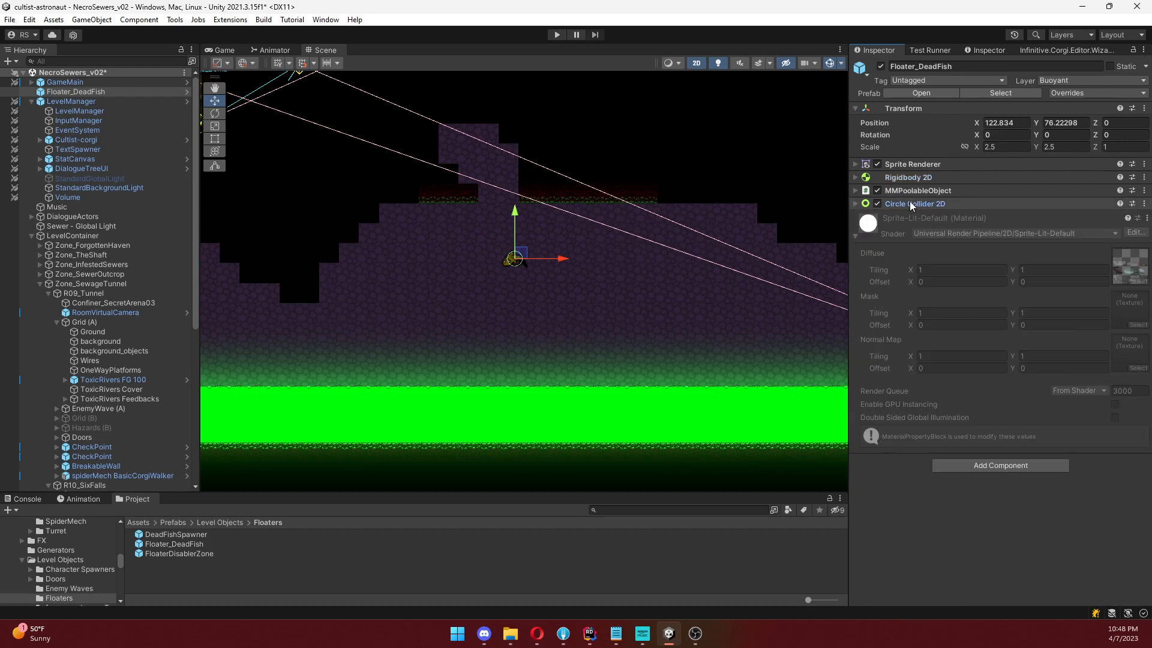
{"action": "left_click", "coordinate": [907, 206]}
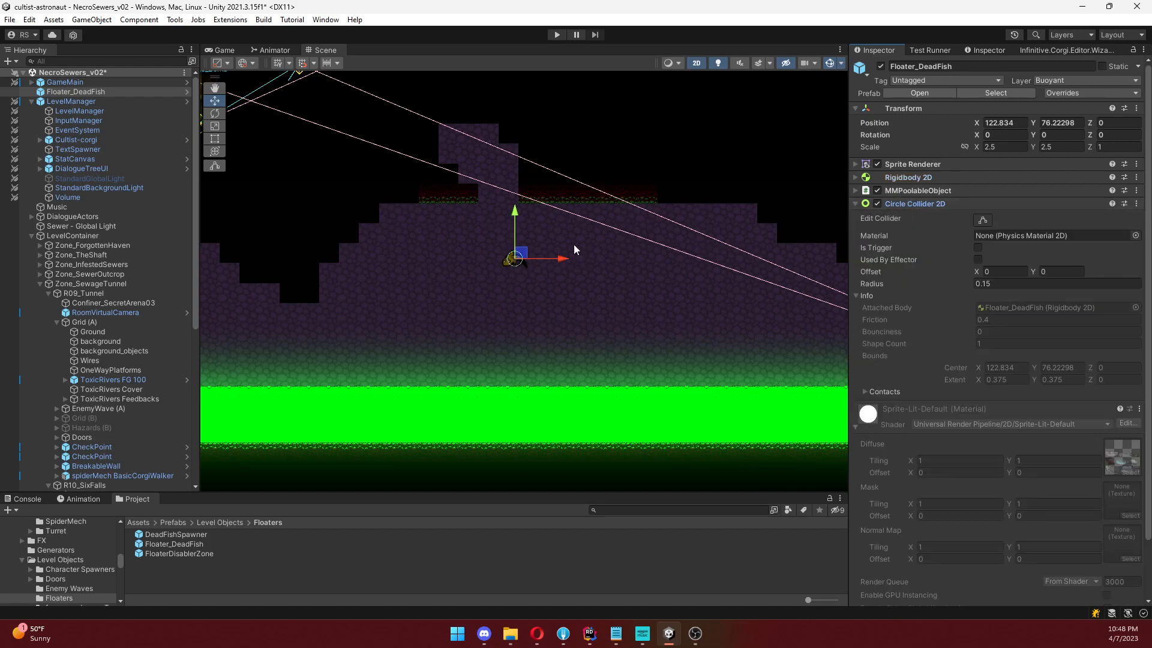
{"action": "left_click", "coordinate": [935, 205]}
{"action": "left_click", "coordinate": [924, 191]}
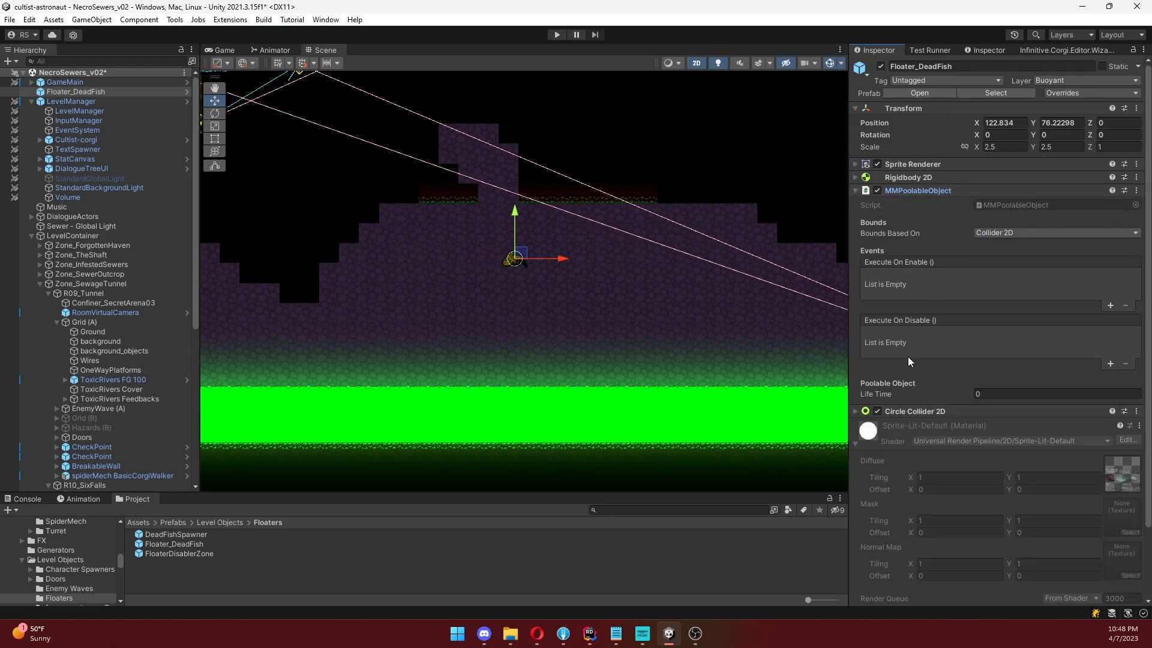
{"action": "left_click", "coordinate": [917, 191]}
{"action": "left_click", "coordinate": [59, 92]}
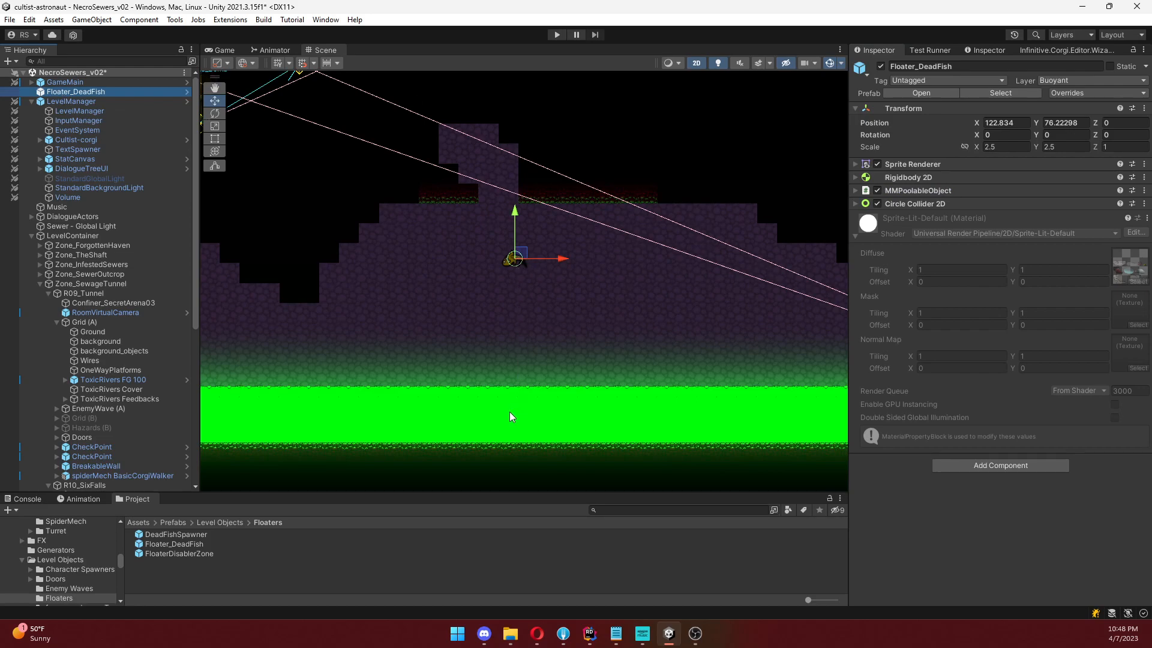
Run the game while watching the Scene view, and lift the dead fish above the toxic river twice to test its buoyancy.
{"action": "left_click", "coordinate": [219, 51]}
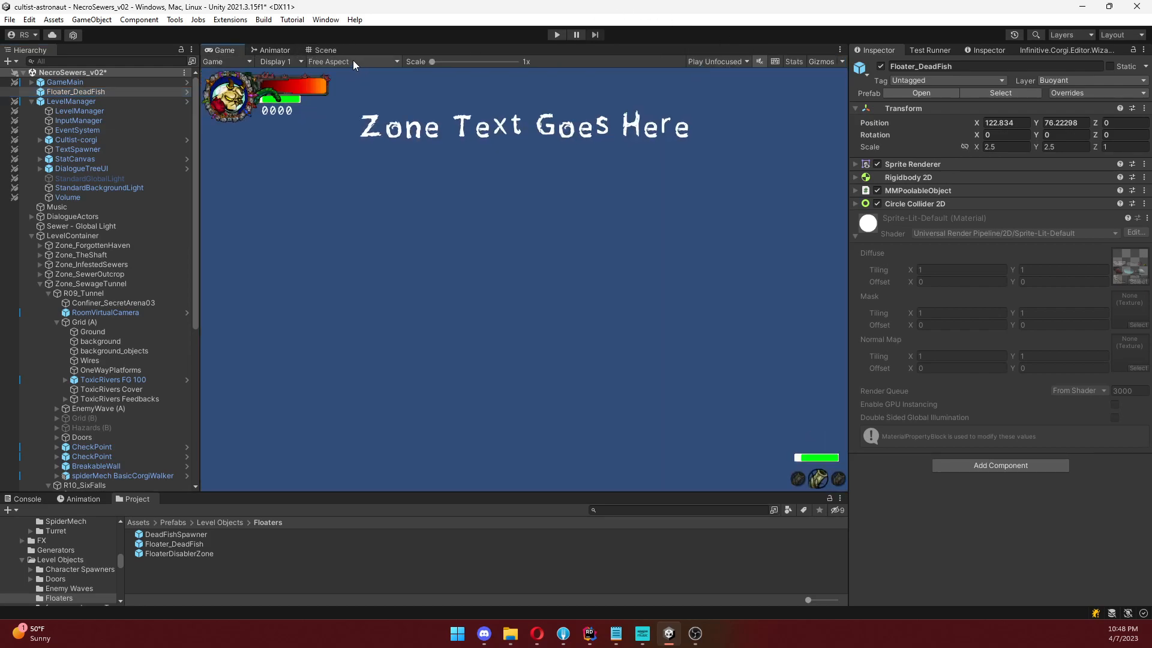
{"action": "left_click", "coordinate": [331, 51]}
{"action": "left_click", "coordinate": [555, 36]}
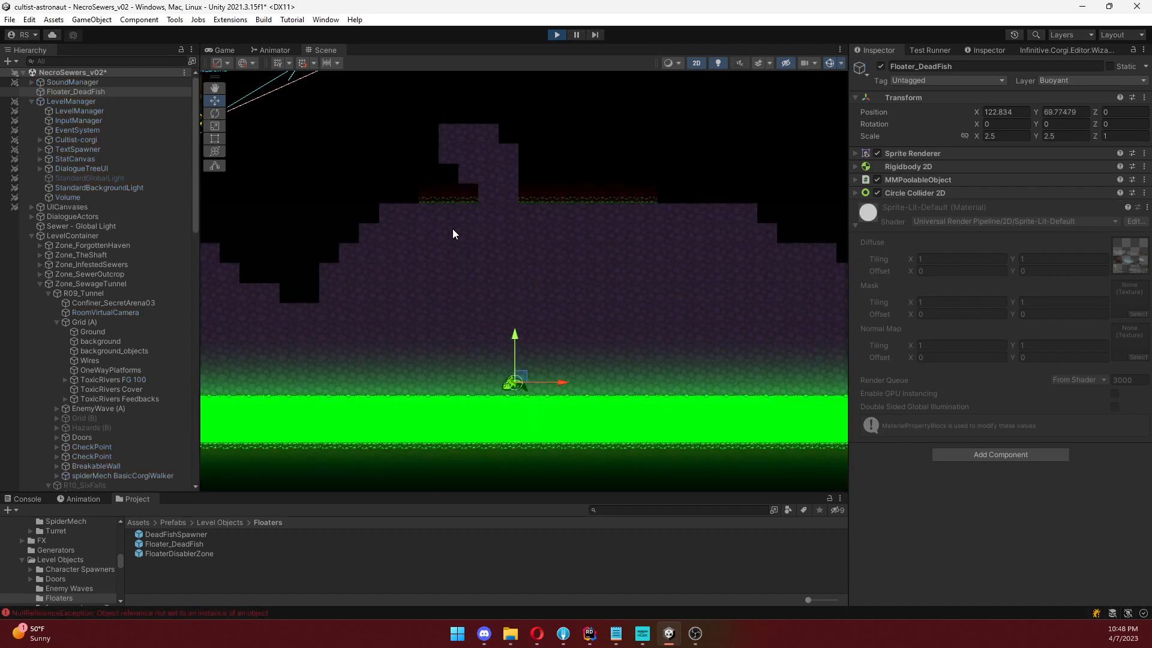
{"action": "left_click_drag", "start_coordinate": [517, 345], "coordinate": [532, 160]}
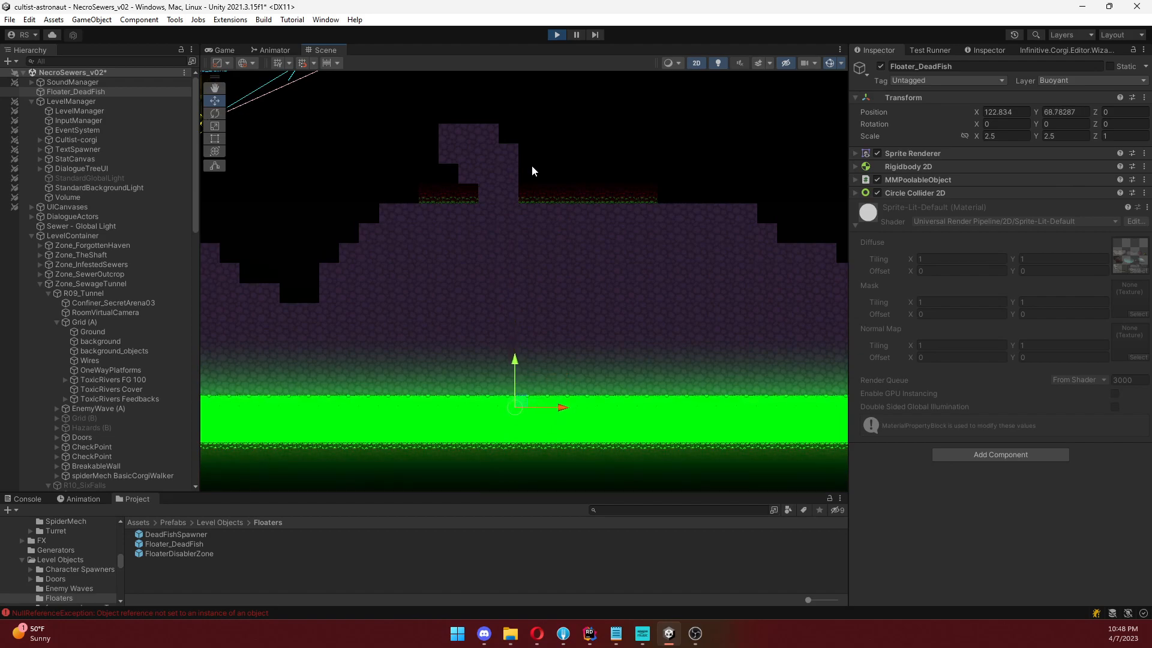
{"action": "left_click_drag", "start_coordinate": [516, 340], "coordinate": [520, 185]}
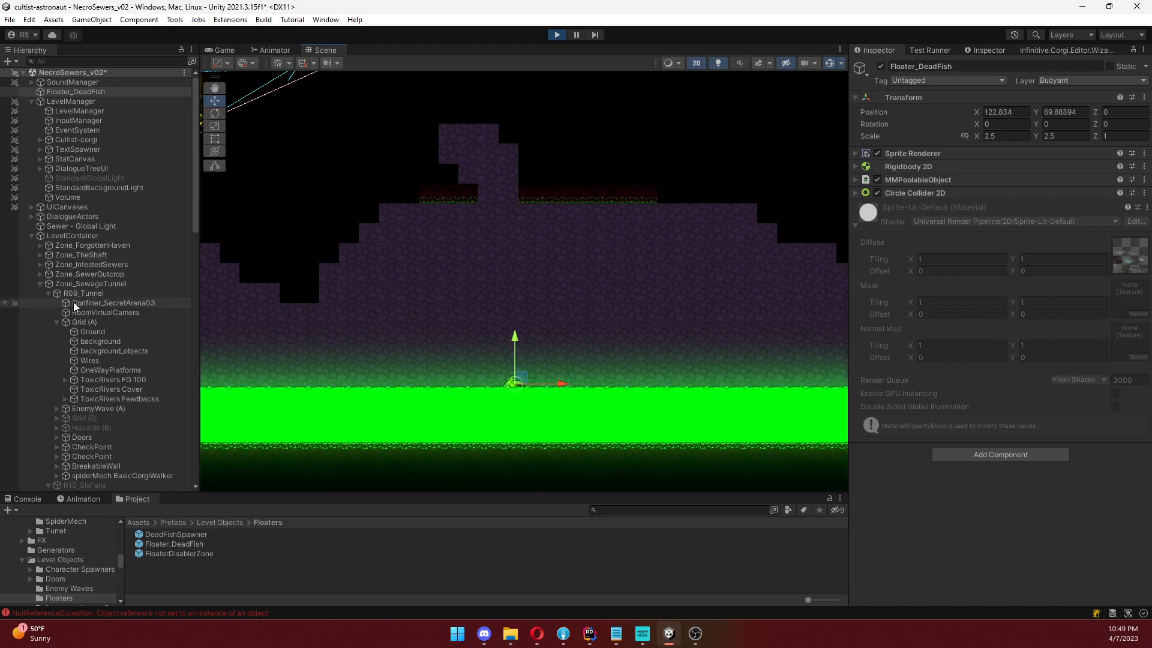
During play, try a Flow Magnitude of 5 and then -5 on the Buoyancy Effector 2D of ToxicRivers FG 100.
{"action": "left_click", "coordinate": [135, 380]}
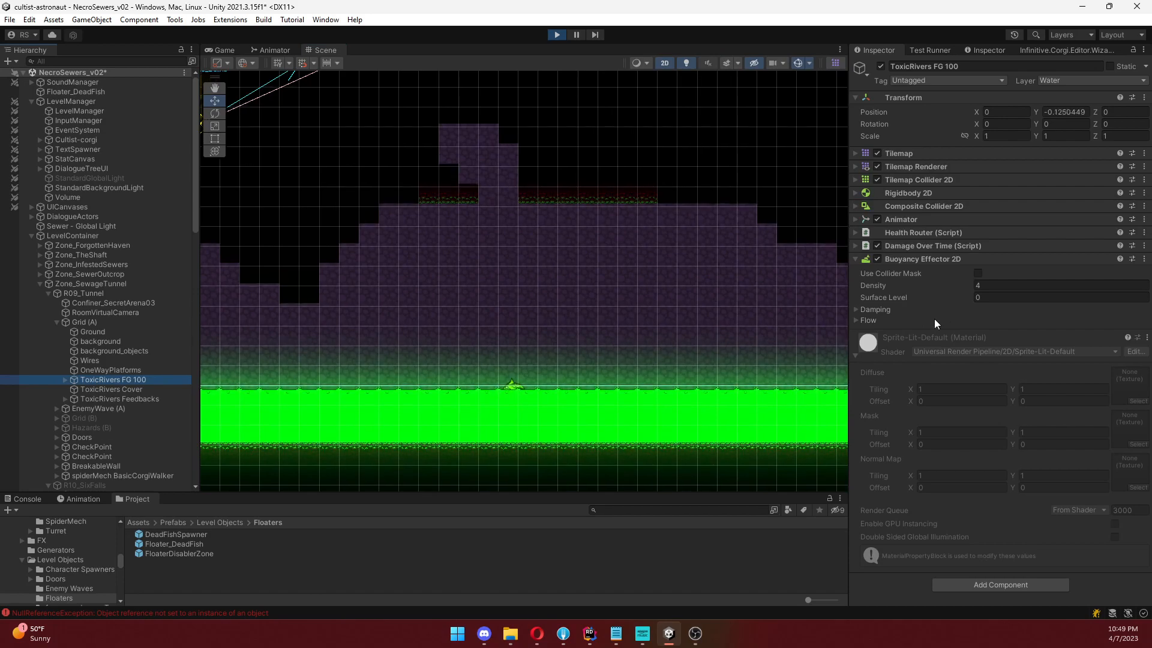
{"action": "left_click", "coordinate": [857, 321]}
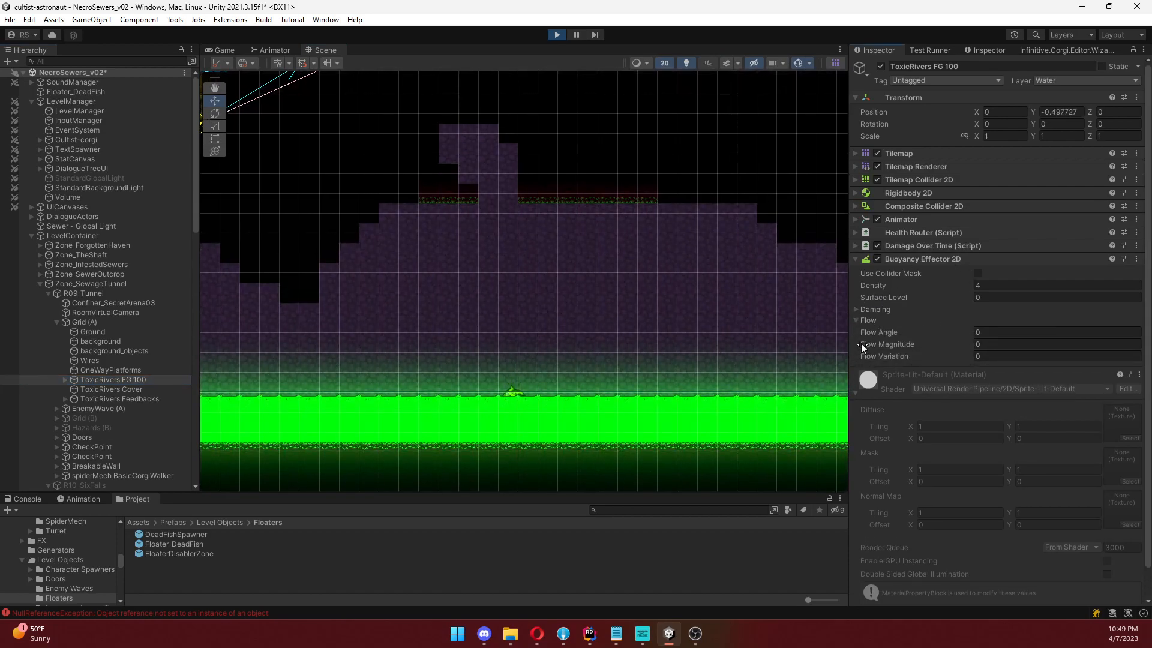
{"action": "left_click", "coordinate": [992, 344]}
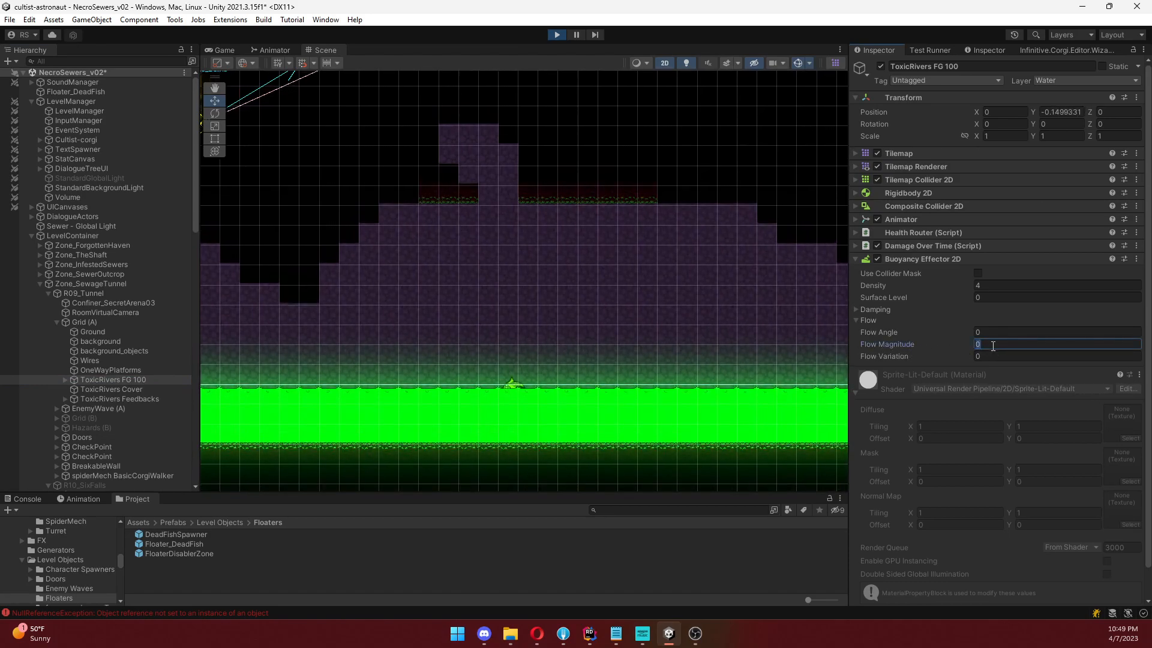
{"action": "type", "text": "5"}
{"action": "key", "text": "BackSpace"}
{"action": "type", "text": "-5"}
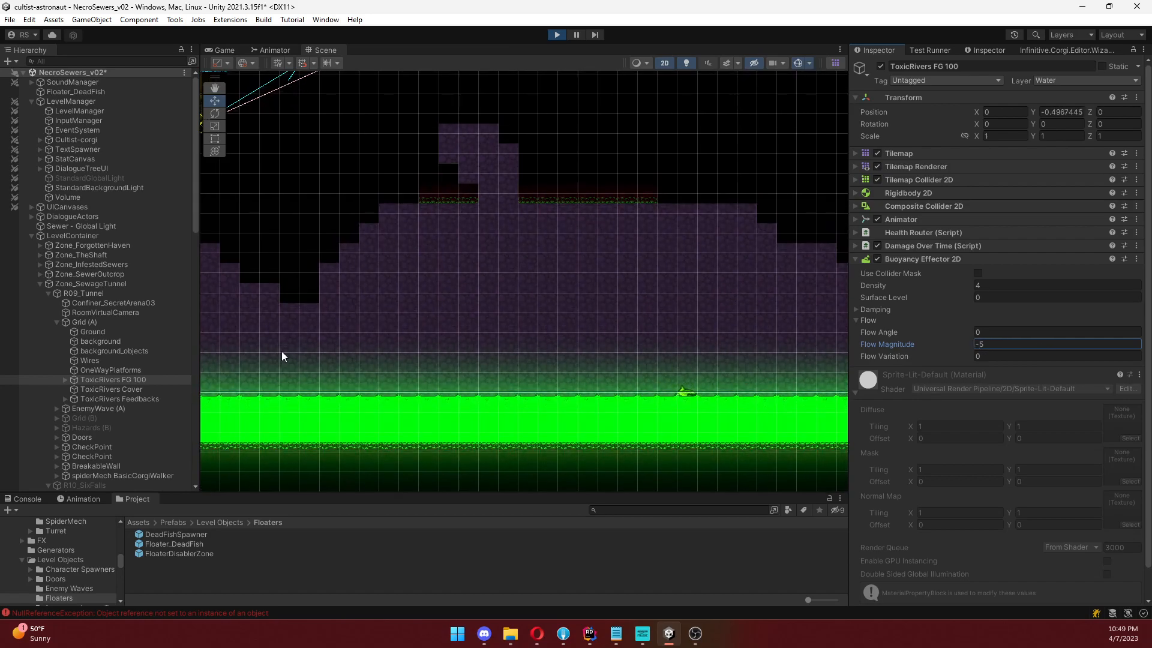
Lift Floater_DeadFish above the river again and watch how the flow carries it along the tunnel.
{"action": "left_click", "coordinate": [95, 94]}
{"action": "left_click_drag", "start_coordinate": [634, 348], "coordinate": [632, 212]}
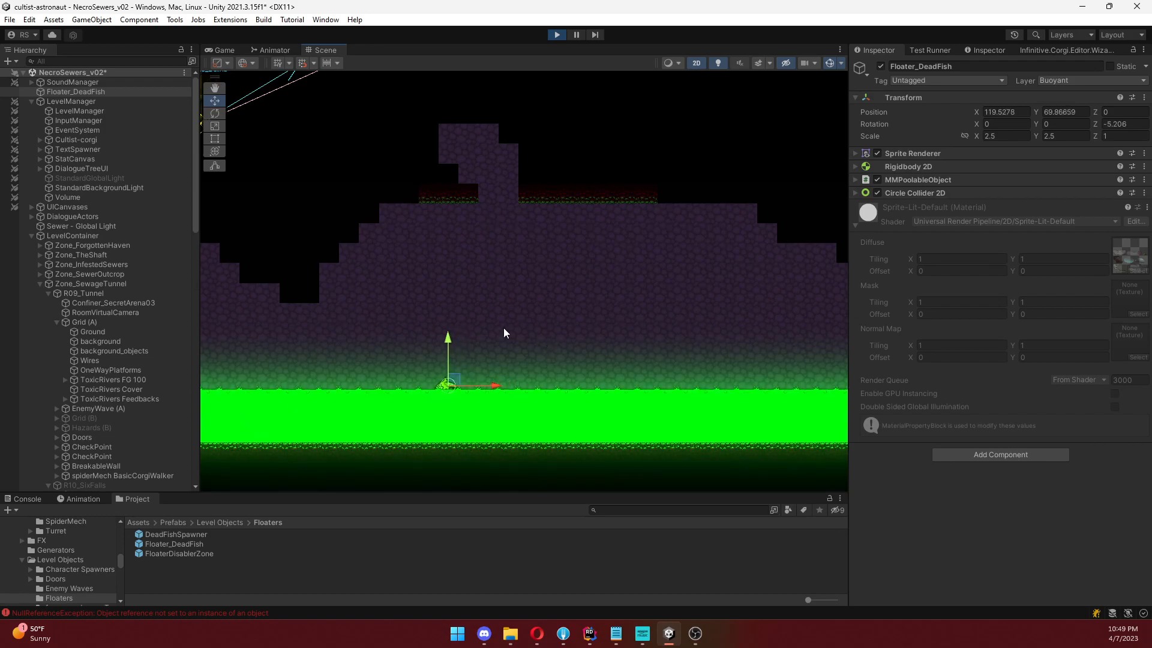
{"action": "middle_click_drag", "start_coordinate": [351, 361], "coordinate": [508, 319]}
{"action": "scroll", "coordinate": [542, 216], "scroll_direction": "down", "scroll_amount": 10}
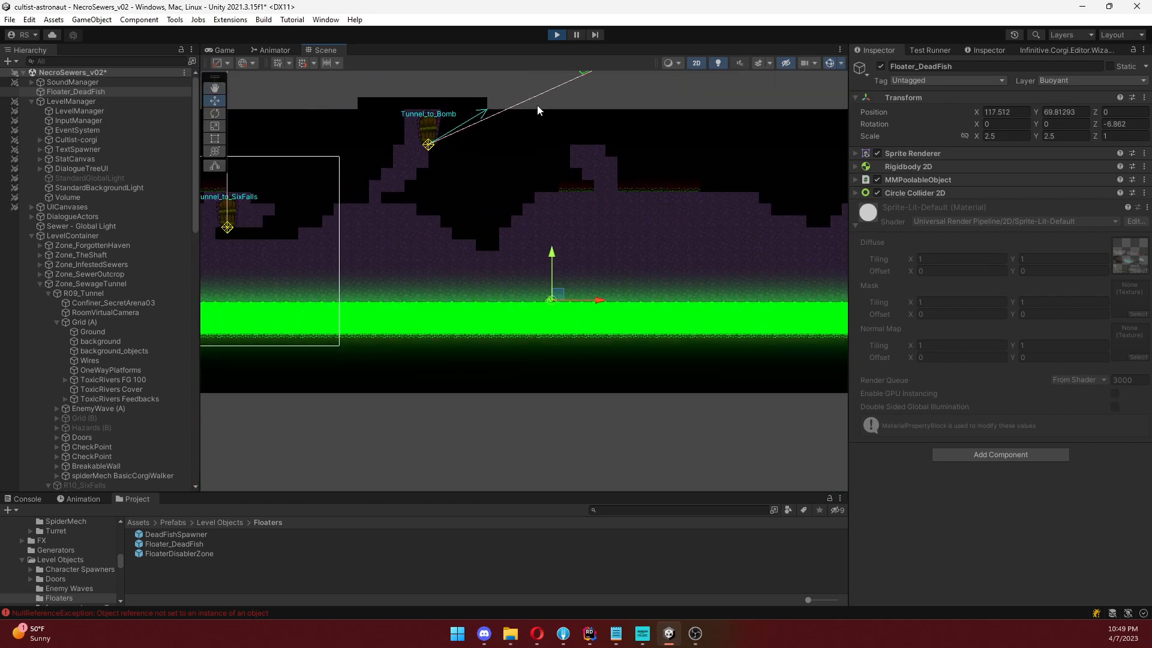
Stop the running game and delete the Floater_DeadFish instance from the scene.
{"action": "left_click", "coordinate": [558, 35]}
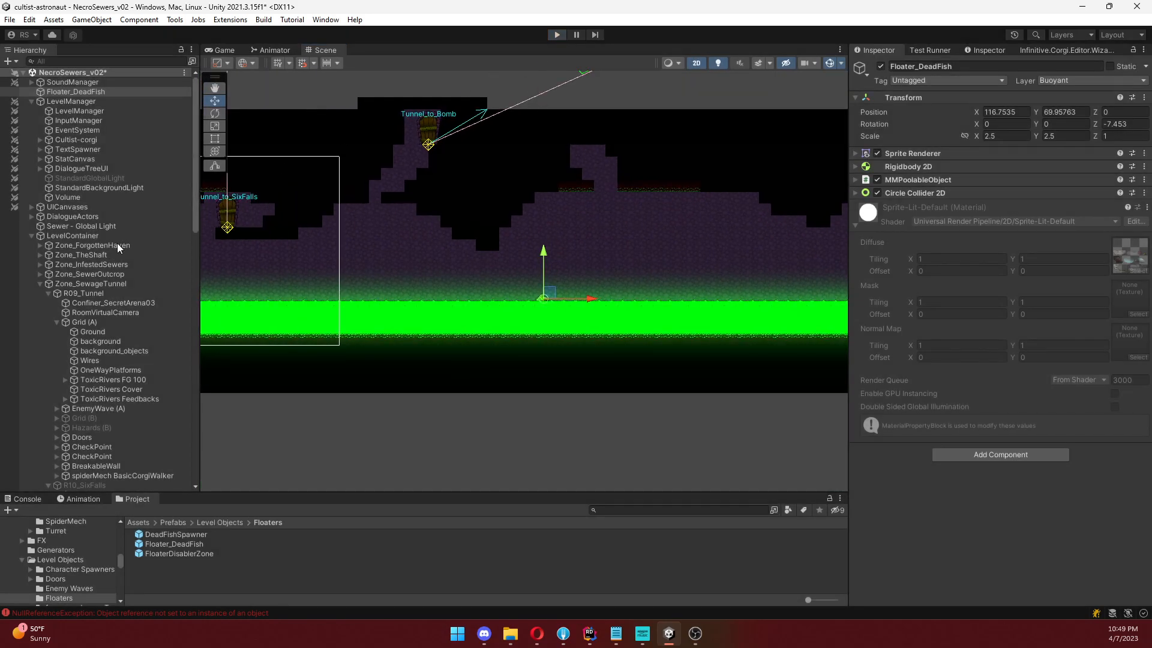
{"action": "left_click", "coordinate": [76, 91]}
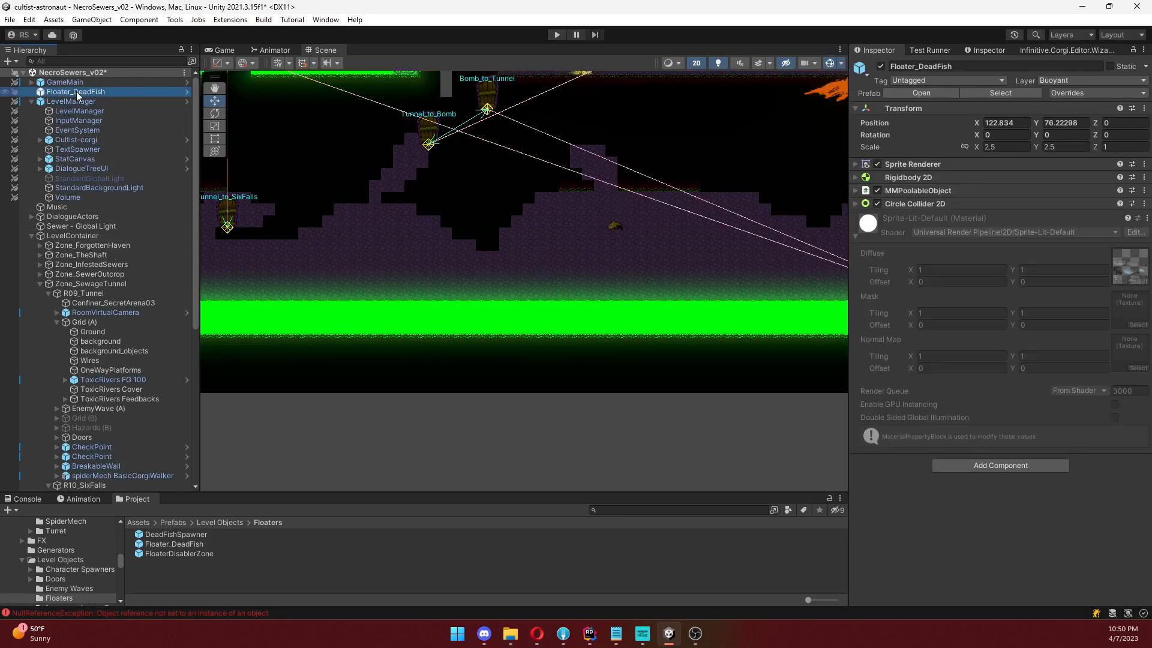
{"action": "key", "text": "Delete"}
Examine the Buoyancy Effector 2D damping and flow settings of ToxicRivers FG 100, both in the scene and in its prefab.
{"action": "left_click", "coordinate": [93, 370]}
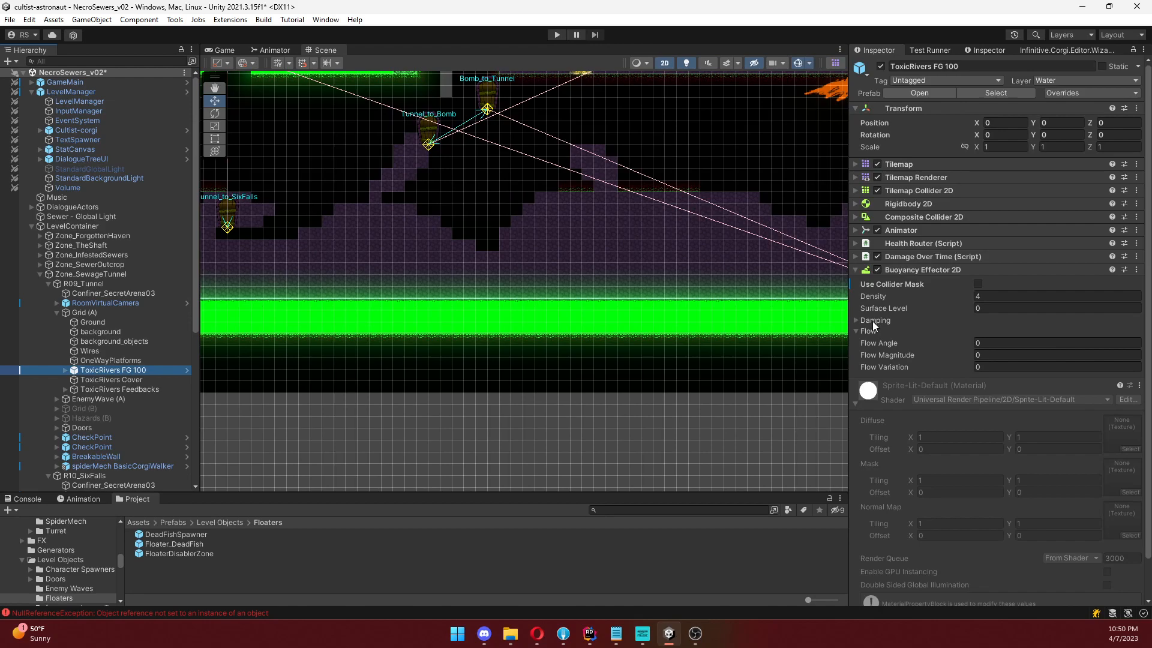
{"action": "left_click", "coordinate": [872, 321]}
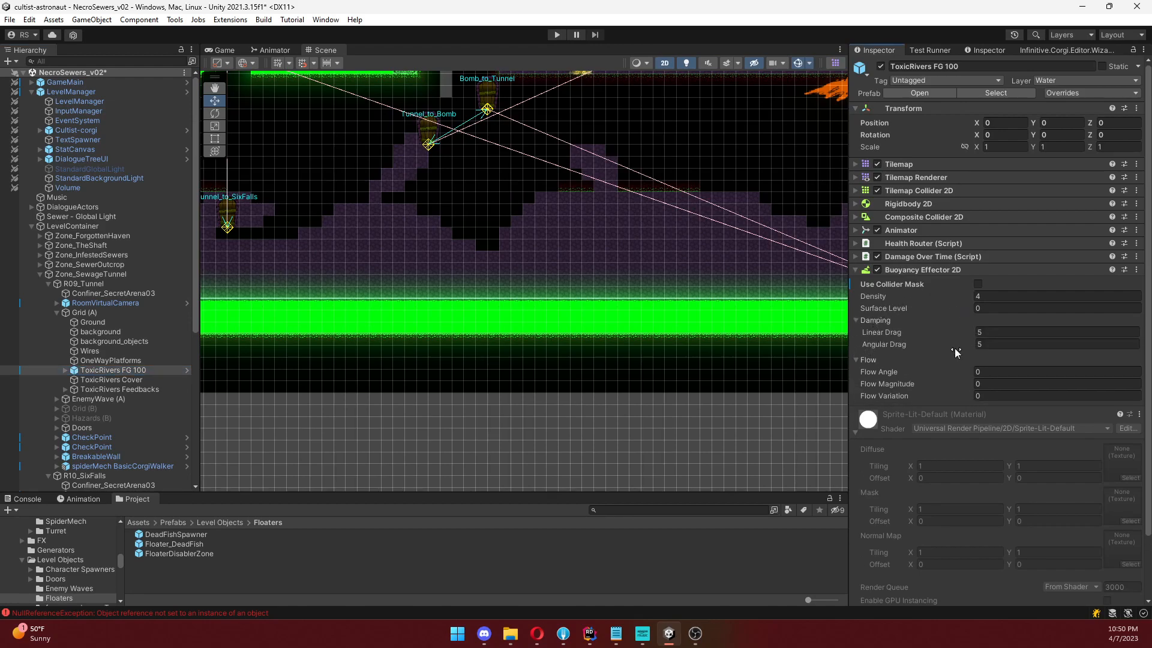
{"action": "left_click", "coordinate": [188, 370]}
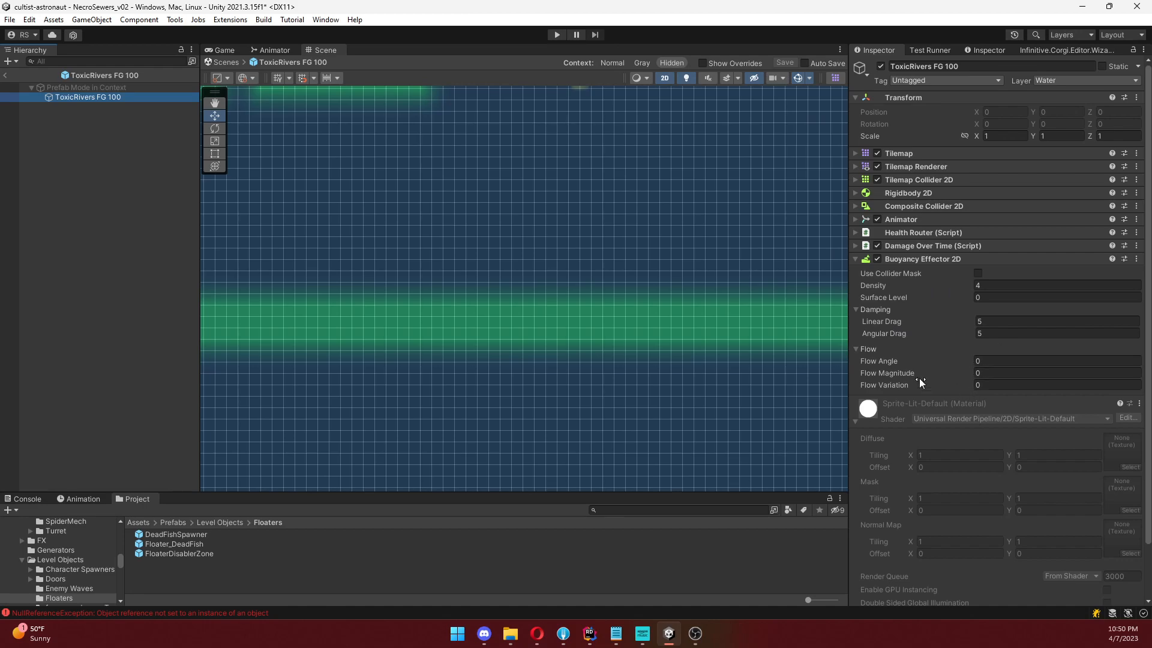
{"action": "left_click", "coordinate": [6, 75]}
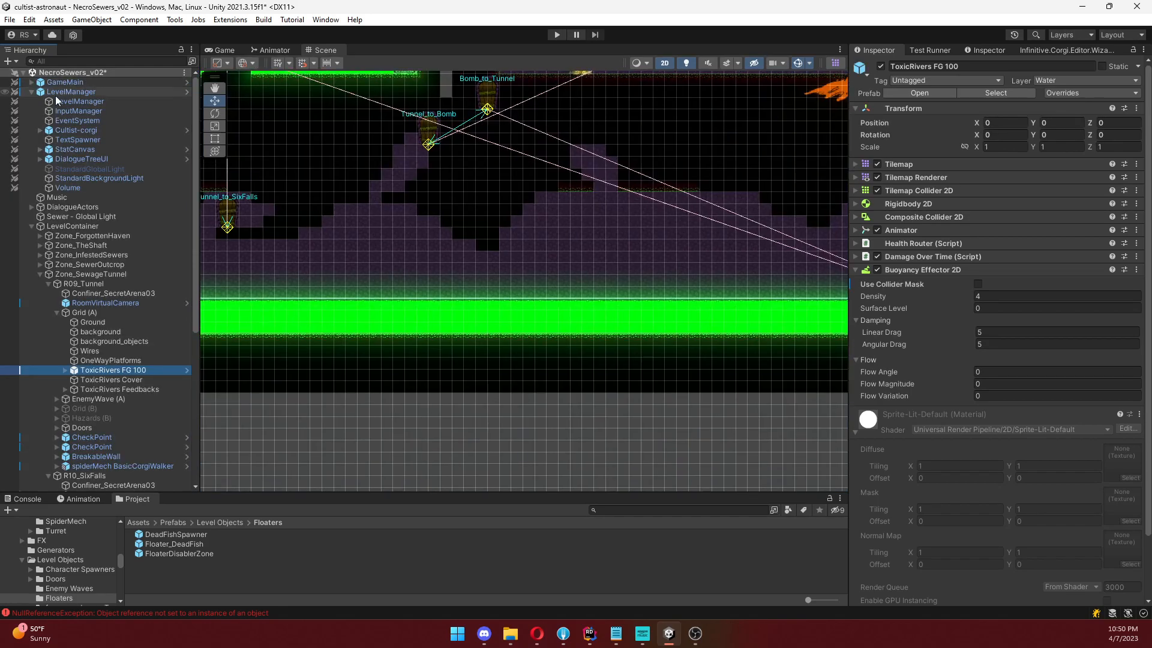
Examine the layout of the R10_SixFalls room, including its doors, platforms and toxic ledges.
{"action": "key", "text": "f"}
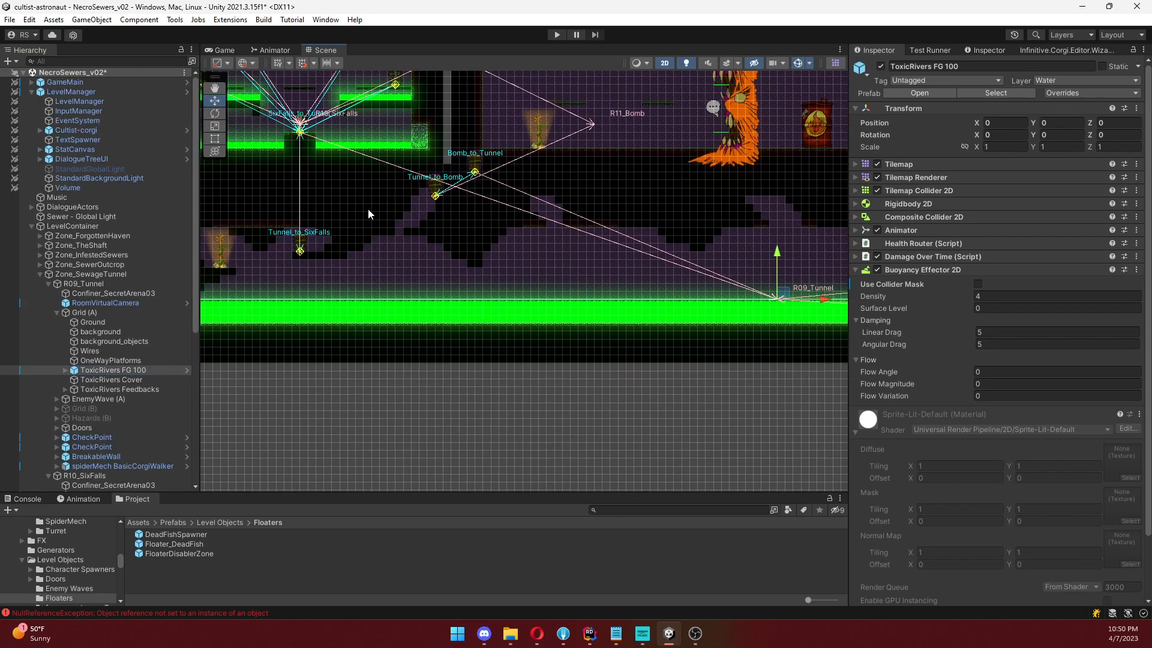
{"action": "middle_click_drag", "start_coordinate": [763, 135], "coordinate": [614, 235]}
{"action": "scroll", "coordinate": [681, 199], "scroll_direction": "down", "scroll_amount": 3}
{"action": "middle_click_drag", "start_coordinate": [525, 232], "coordinate": [685, 269]}
{"action": "scroll", "coordinate": [505, 249], "scroll_direction": "up", "scroll_amount": 12}
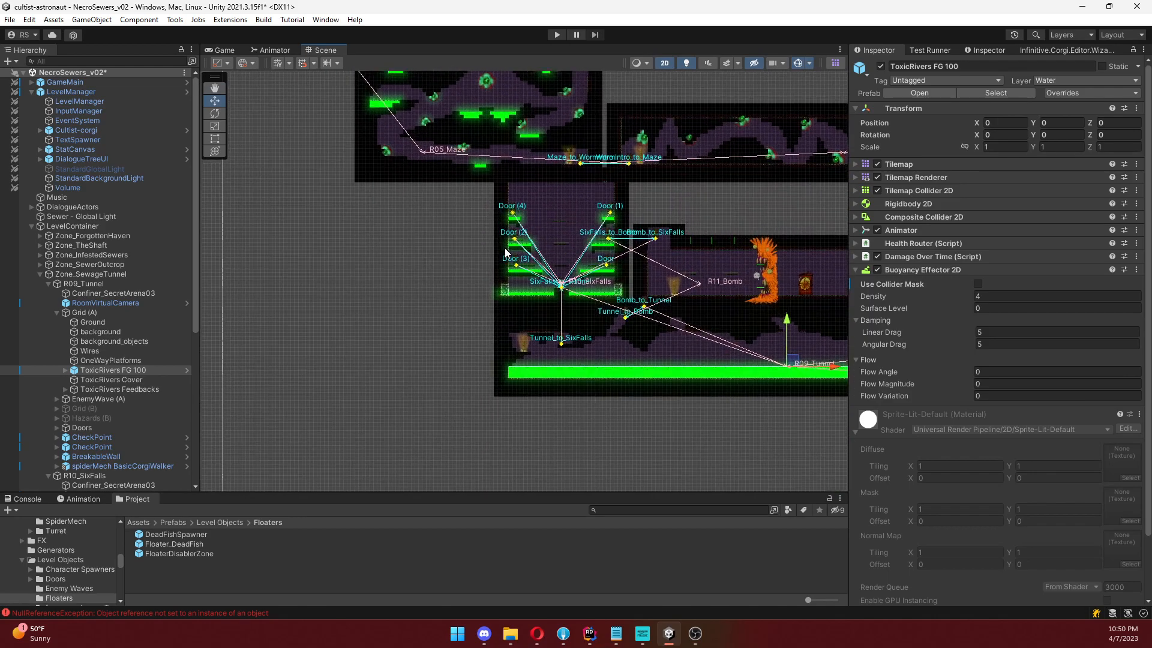
{"action": "scroll", "coordinate": [627, 193], "scroll_direction": "up", "scroll_amount": 10}
{"action": "middle_click_drag", "start_coordinate": [628, 199], "coordinate": [606, 168]}
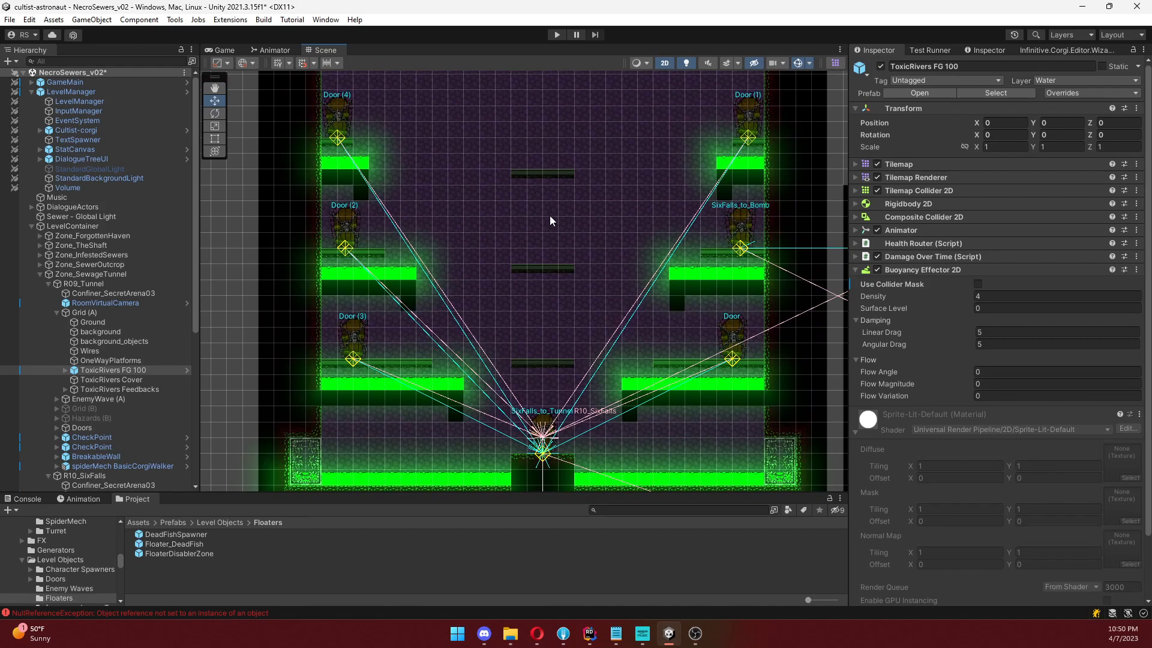
{"action": "middle_click_drag", "start_coordinate": [548, 208], "coordinate": [558, 175]}
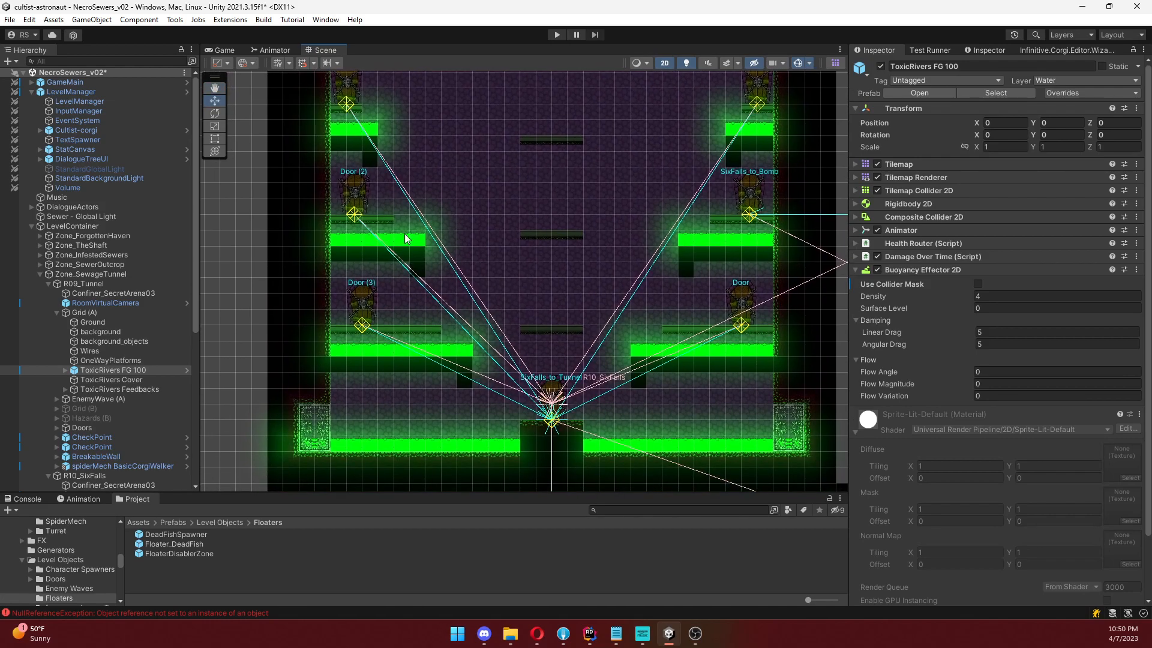
Run the game in the Game view and take the character through the Sewage Tunnel door into the six falls room.
{"action": "left_click", "coordinate": [221, 50]}
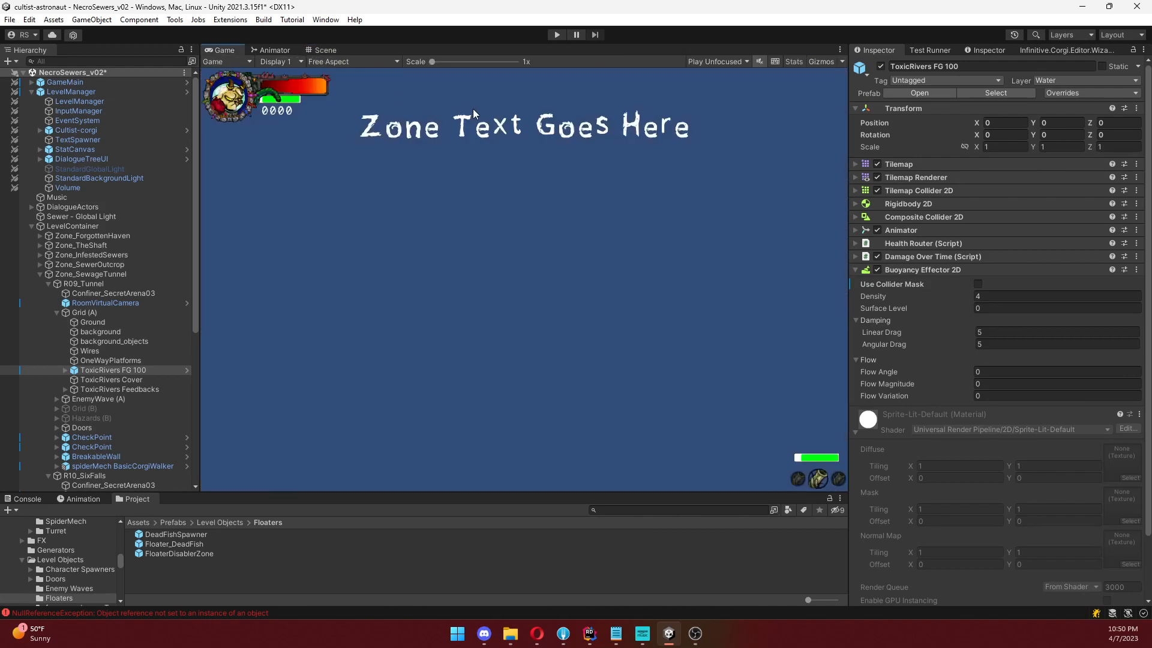
{"action": "left_click", "coordinate": [556, 35]}
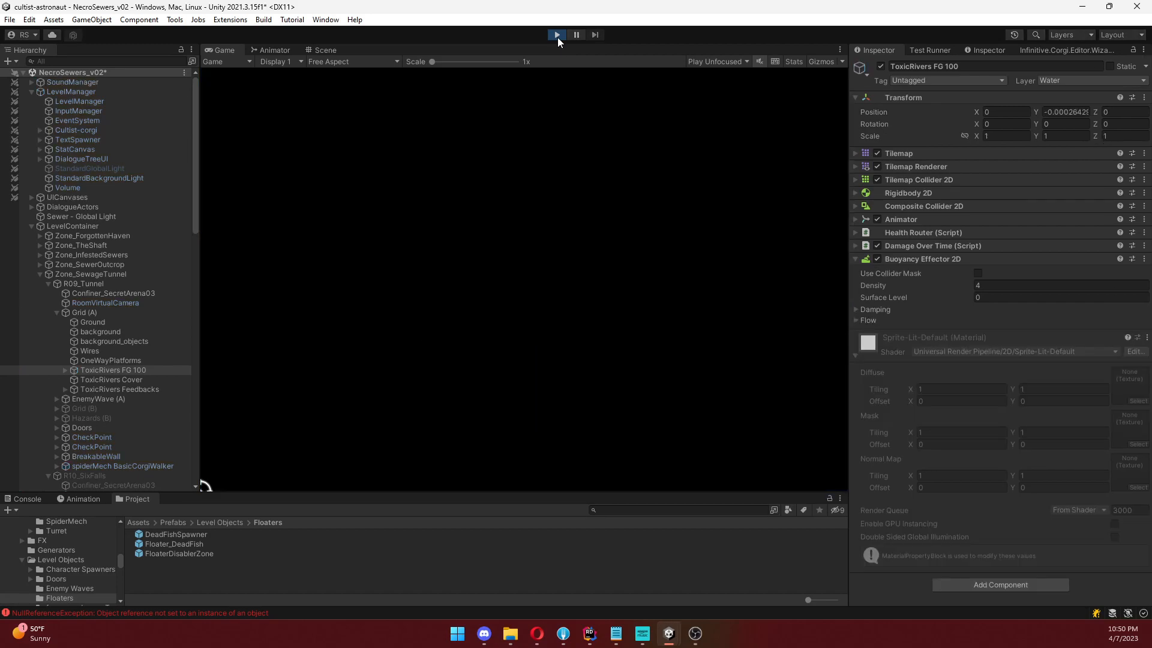
{"action": "key", "text": "d"}
{"action": "key", "text": "space"}
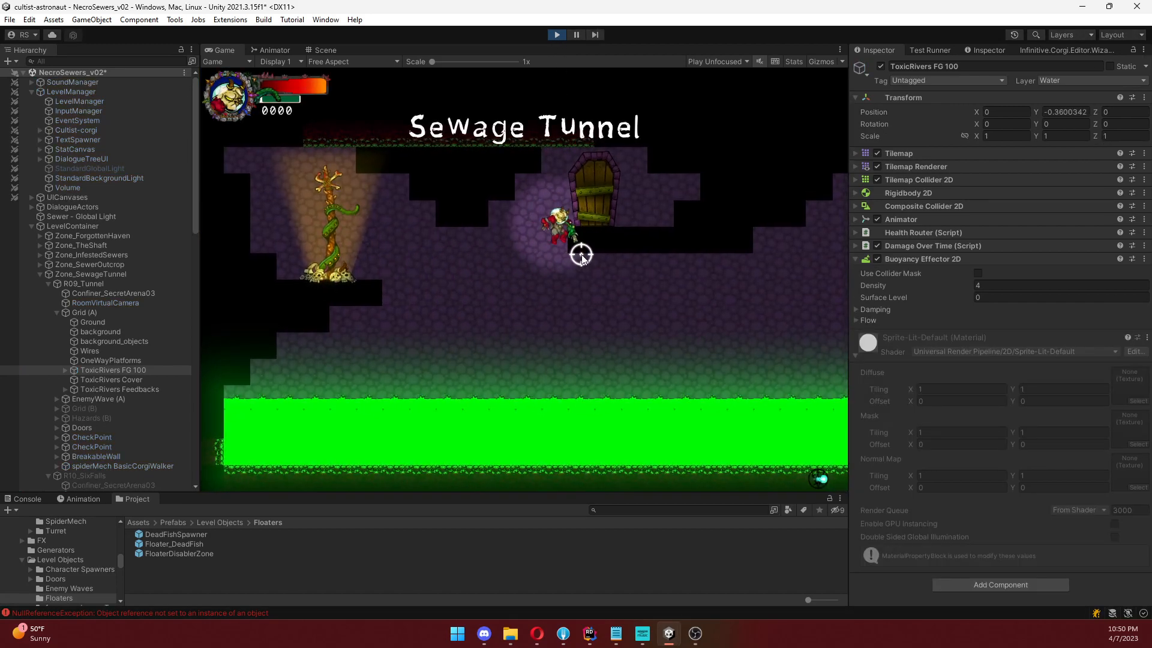
{"action": "key", "text": "e"}
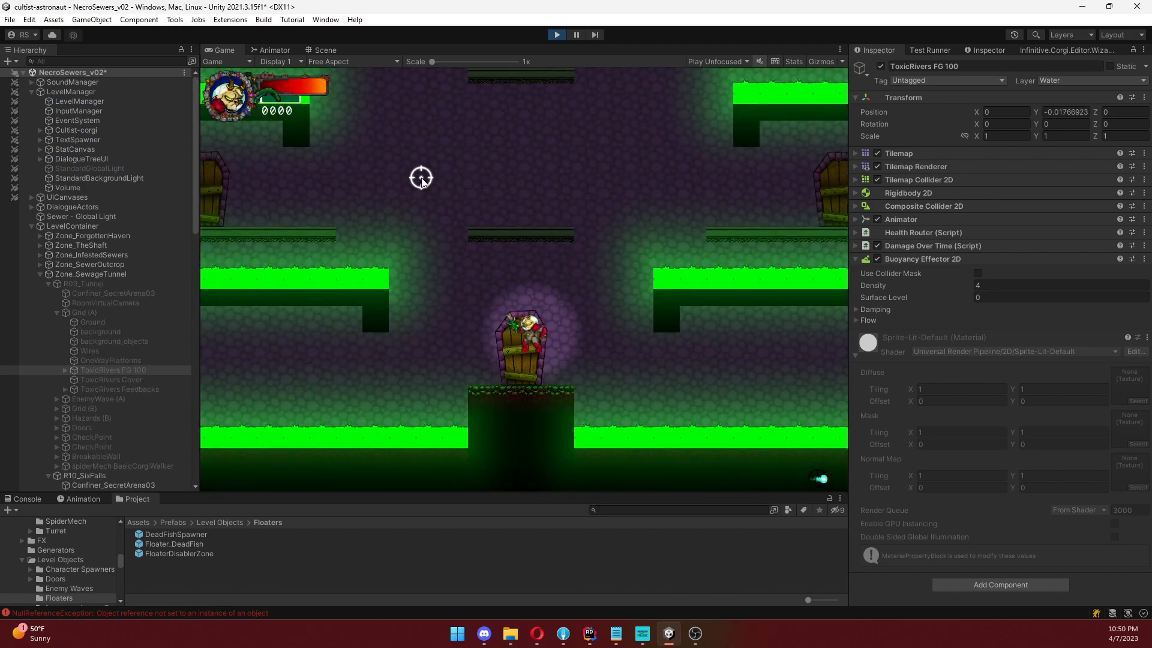
Jump the character up the central platforms and across to a side ledge to observe dead fish floating on the toxic flow.
{"action": "key", "text": "space"}
{"action": "key", "text": "space"}
{"action": "key", "text": "d"}
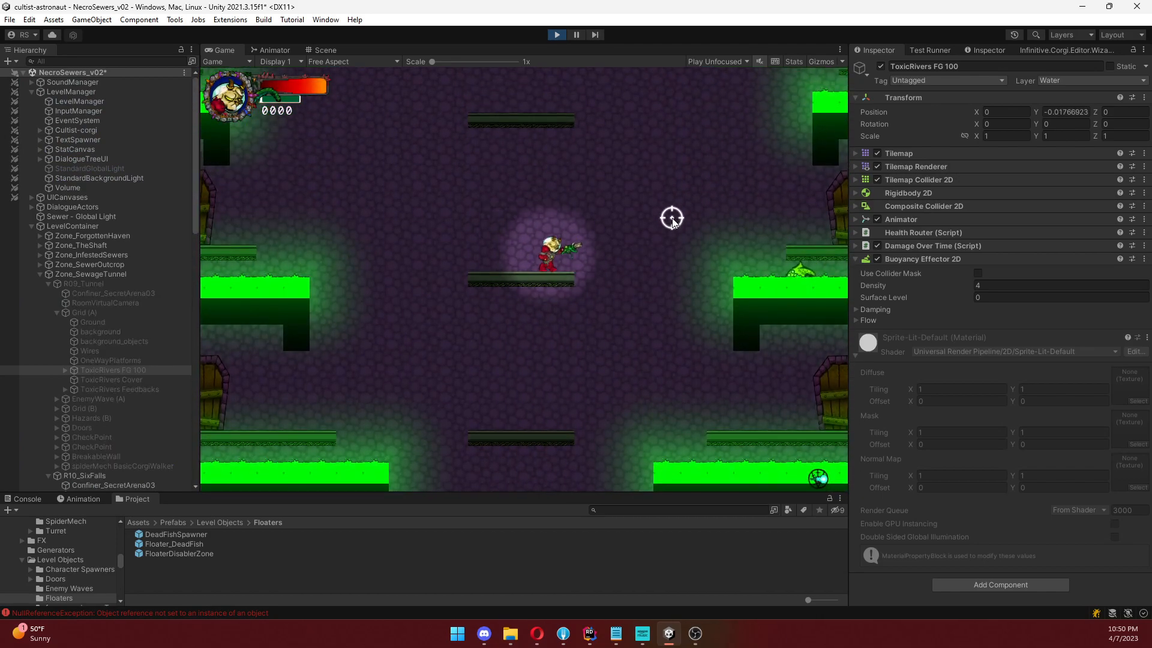
{"action": "key", "text": "d"}
{"action": "key", "text": "a"}
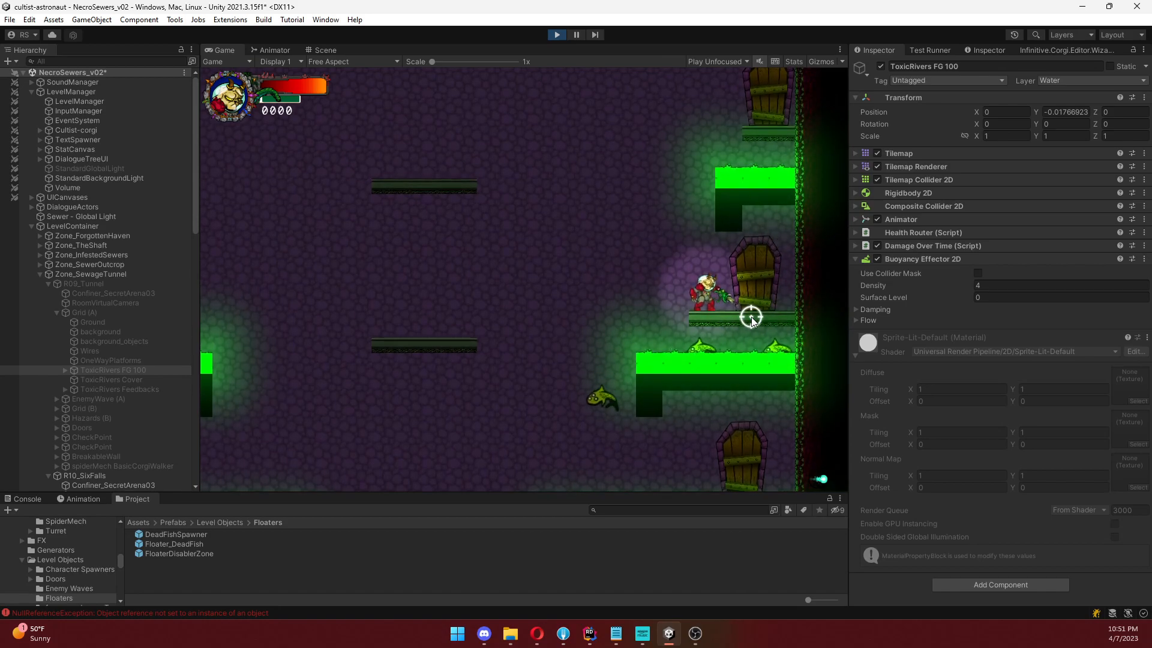
Move the character back and forth by the door on the side ledge to watch the dead fish drift off the toxic flow.
{"action": "key", "text": "d"}
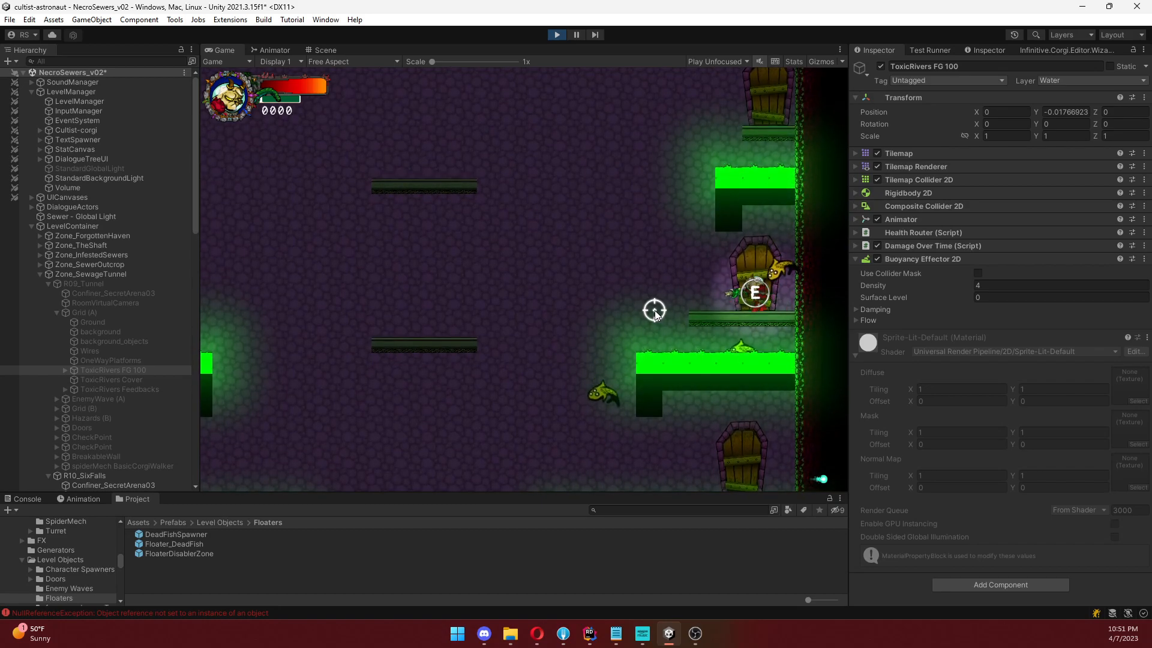
{"action": "key", "text": "space"}
{"action": "key", "text": "space"}
{"action": "key", "text": "a"}
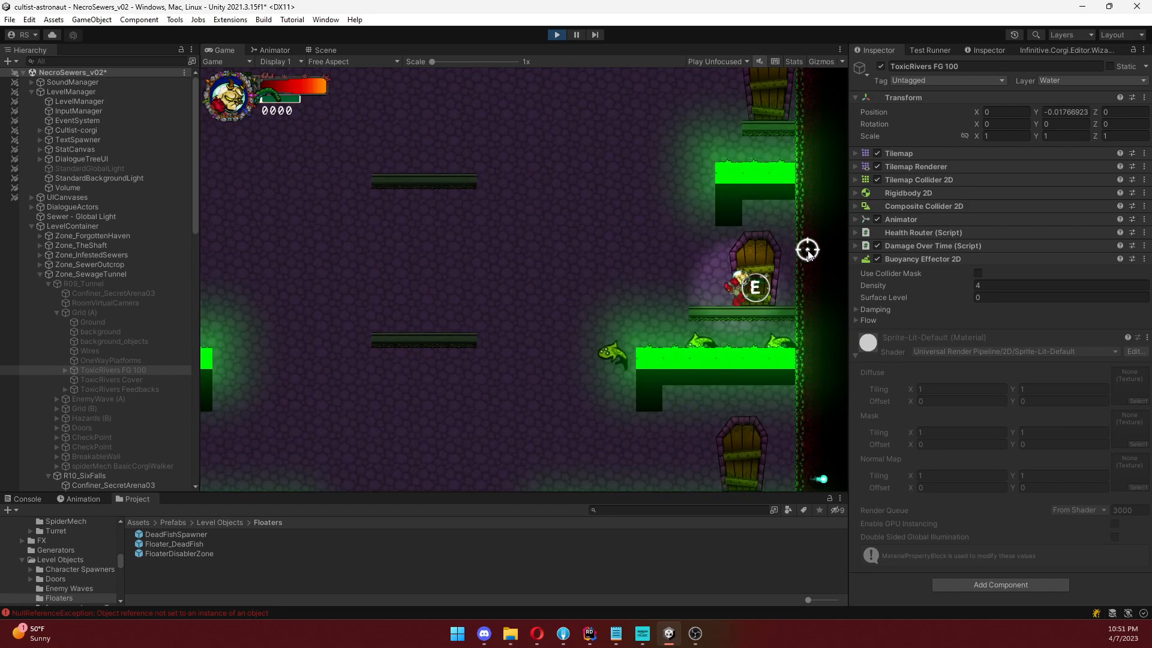
{"action": "key", "text": "d"}
{"action": "key", "text": "space"}
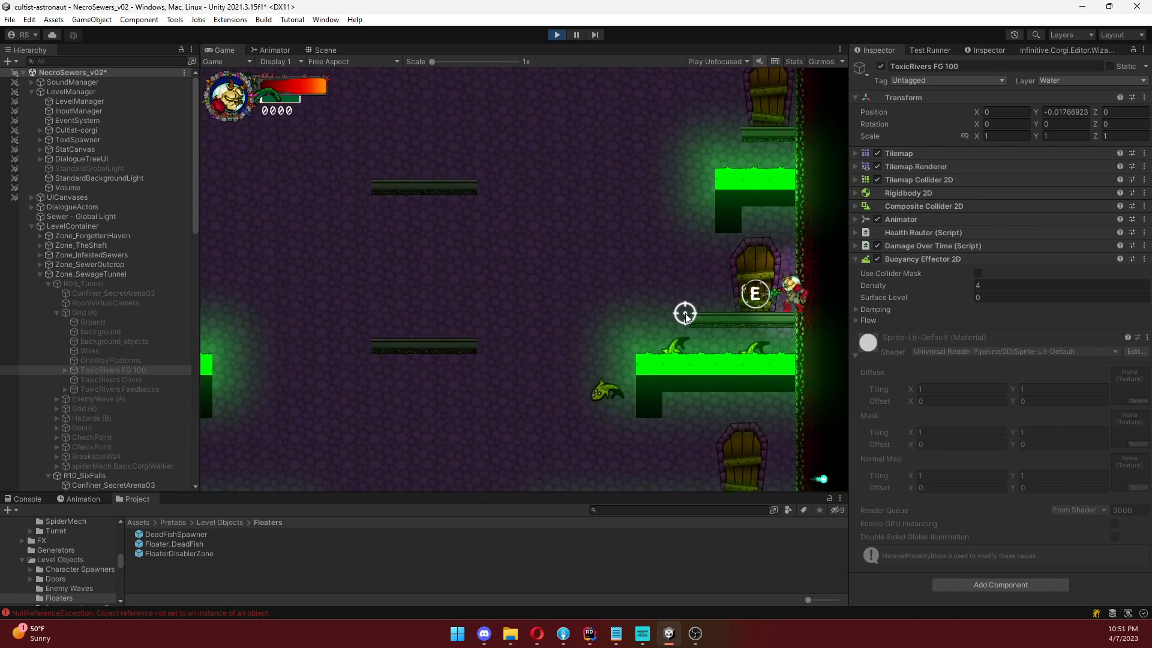
Bring the character back across to the central platforms and down to the block with the entrance door.
{"action": "key", "text": "a"}
{"action": "key", "text": "space"}
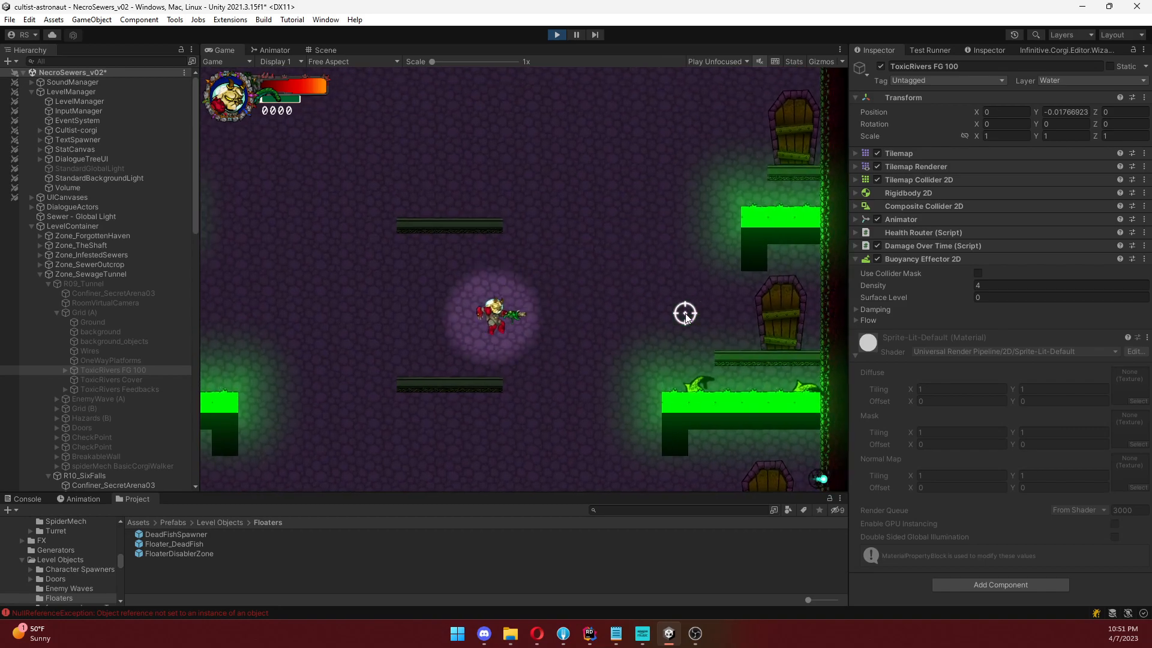
{"action": "key", "text": "d"}
{"action": "key", "text": "a"}
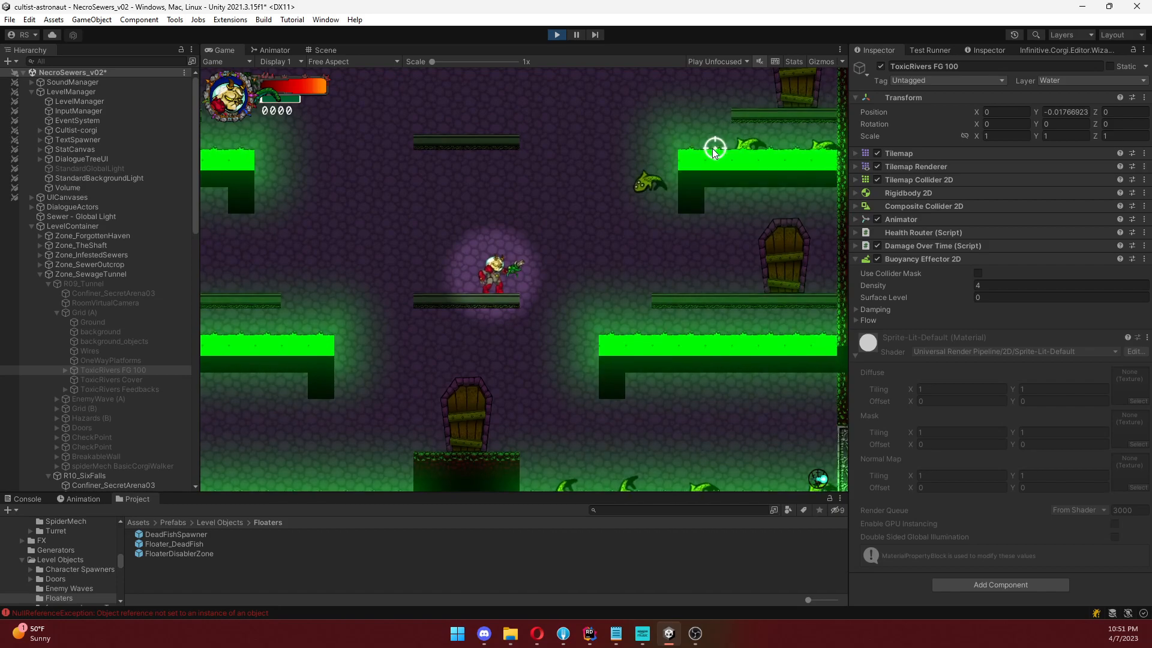
{"action": "key", "text": "a"}
{"action": "key", "text": "d"}
{"action": "key", "text": "s+space"}
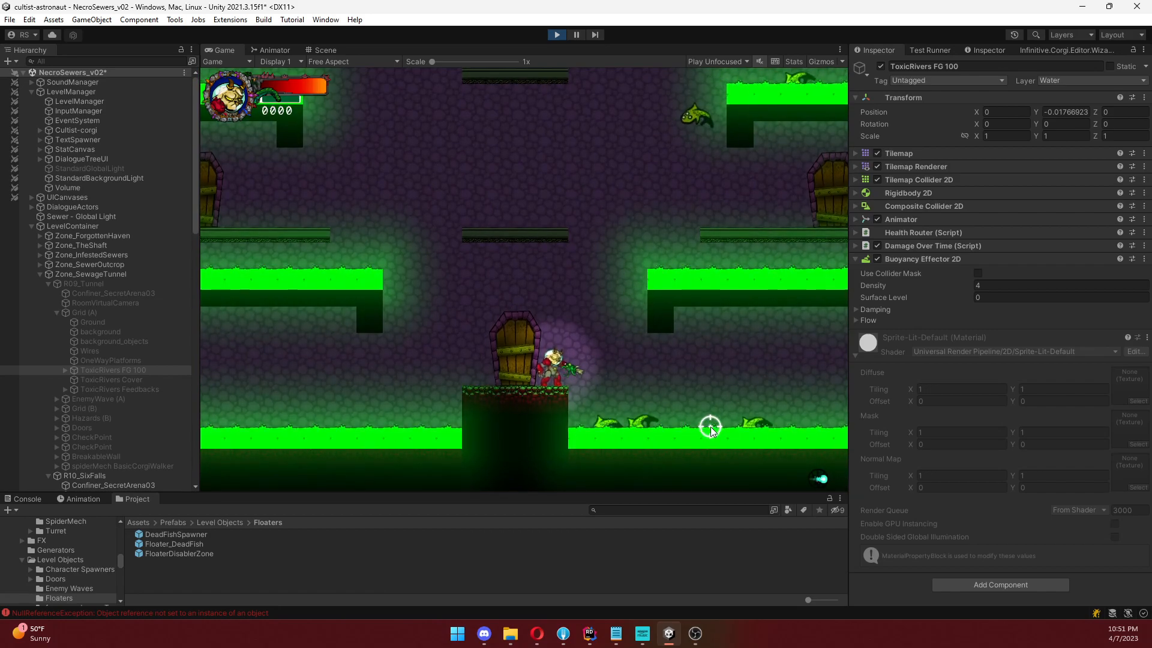
Jump the character over to the lowest side ledge and drop it through into the toxic river beneath.
{"action": "key", "text": "space"}
{"action": "key", "text": "d"}
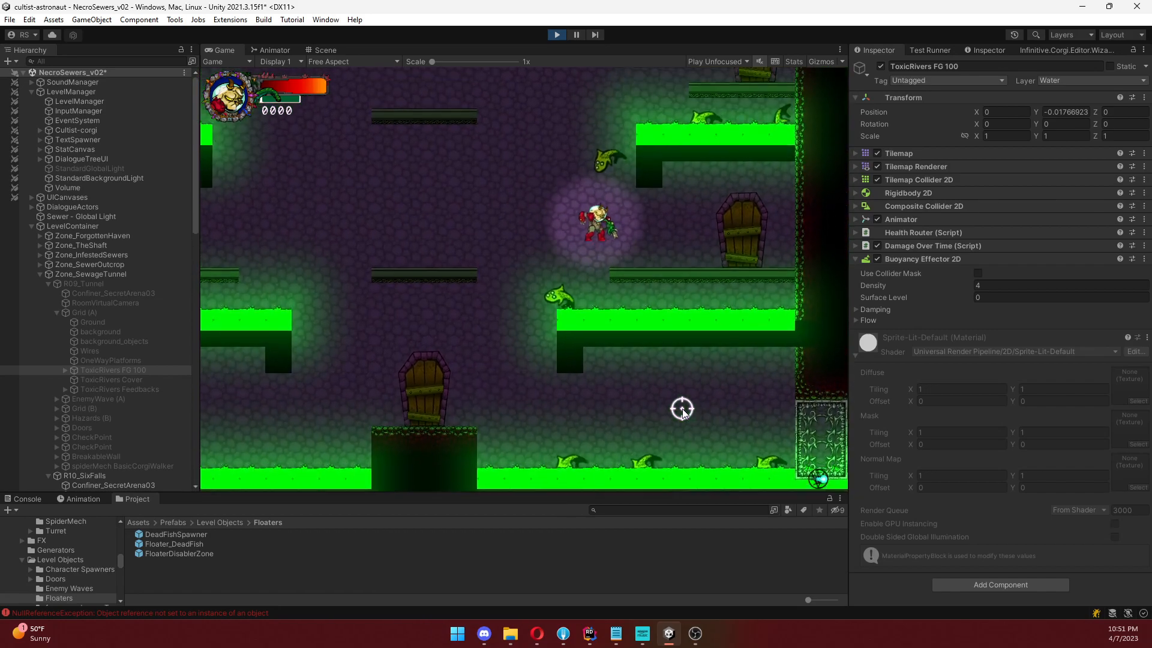
{"action": "key", "text": "s"}
{"action": "key", "text": "space"}
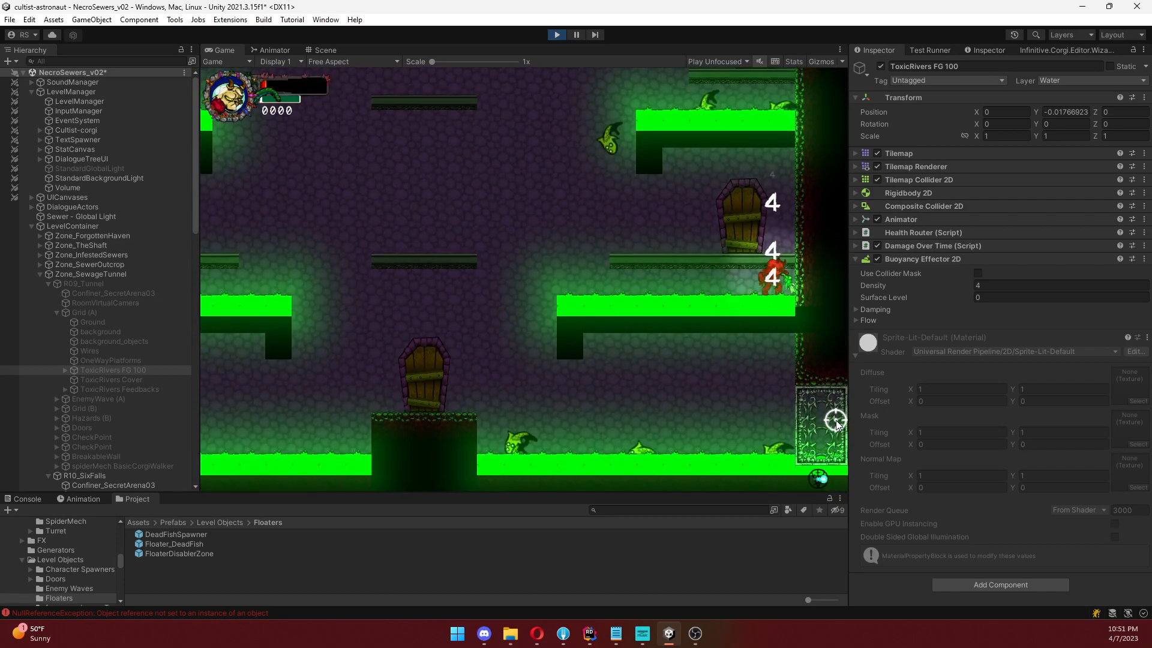
Pause the game, check the room in the Scene view, and resume play in the Game view.
{"action": "key", "text": "Escape"}
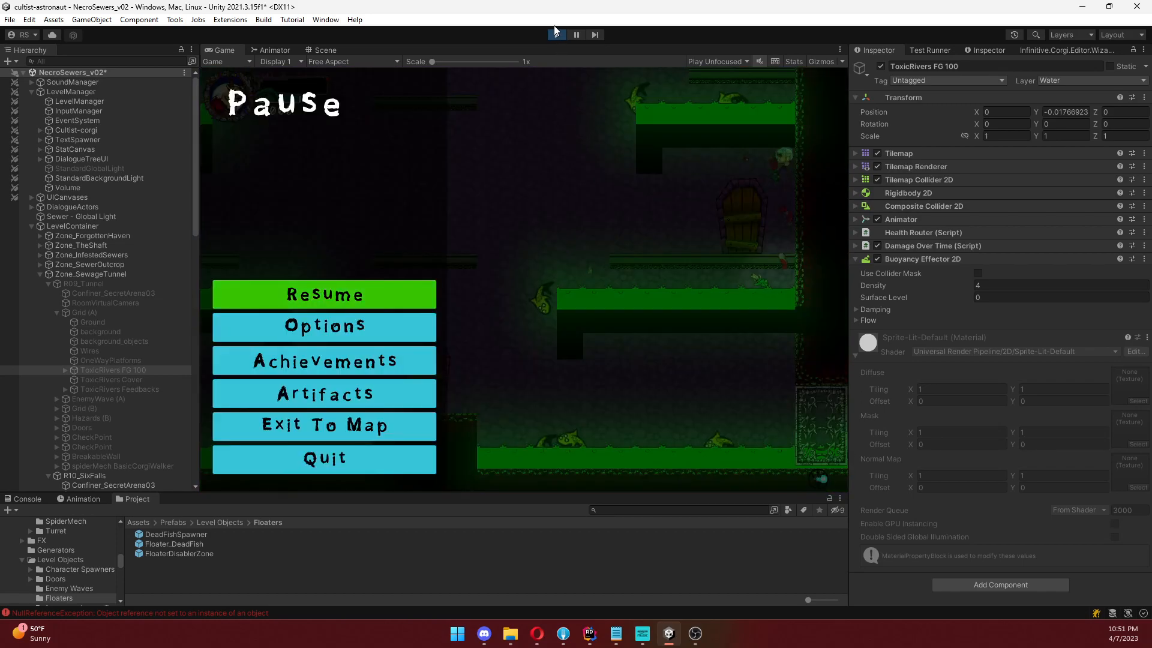
{"action": "left_click", "coordinate": [327, 51]}
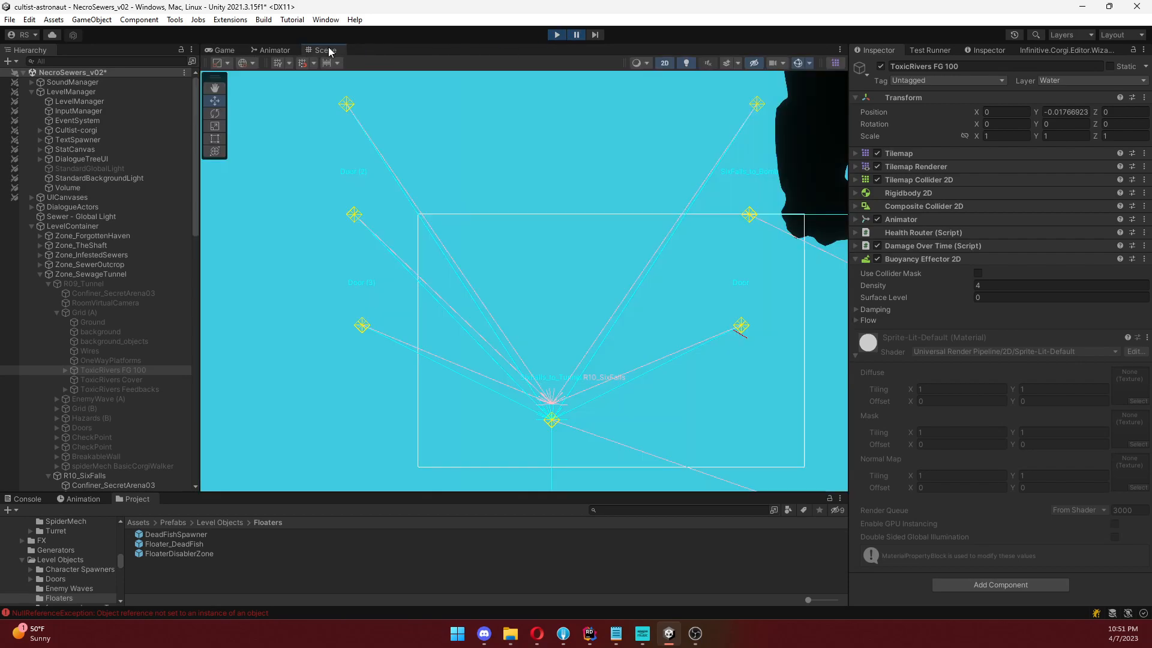
{"action": "left_click", "coordinate": [221, 50]}
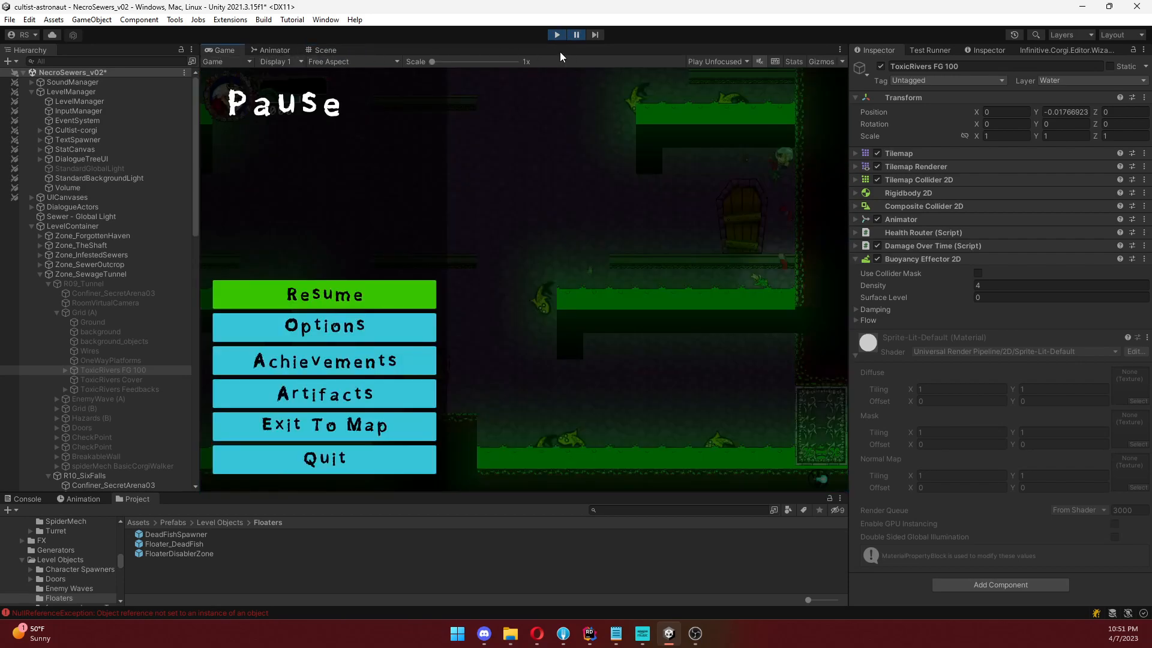
{"action": "left_click", "coordinate": [358, 298]}
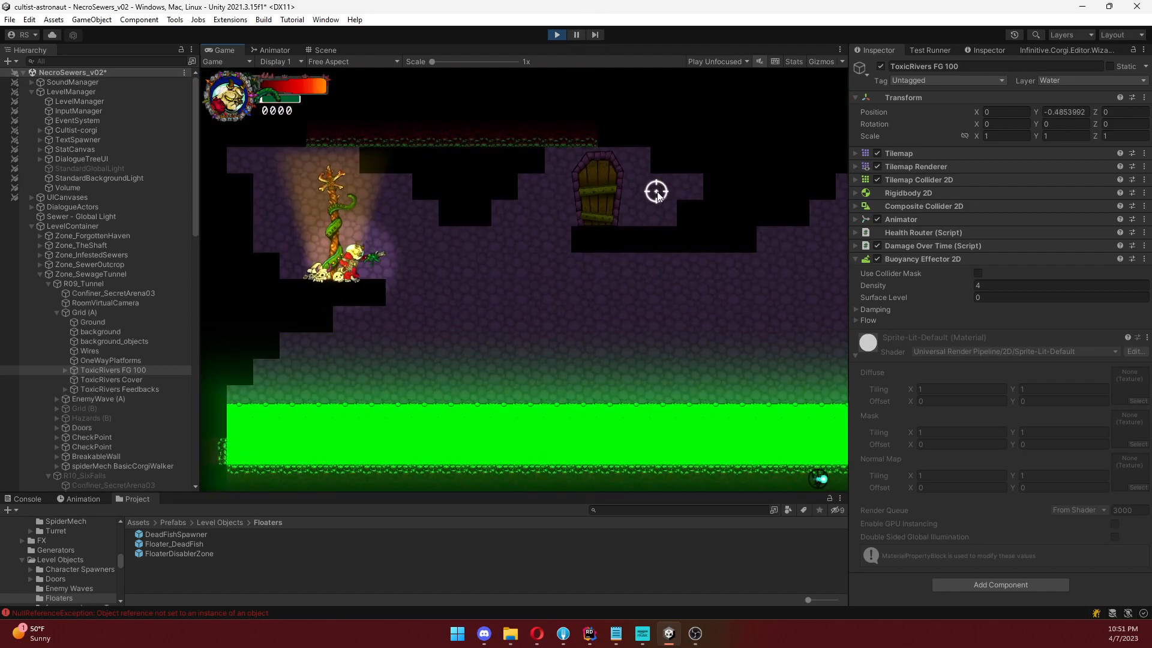
Take the character from the tunnel checkpoint back into the six falls room and pause play there.
{"action": "key", "text": "d"}
{"action": "key", "text": "Escape"}
{"action": "key", "text": "Escape"}
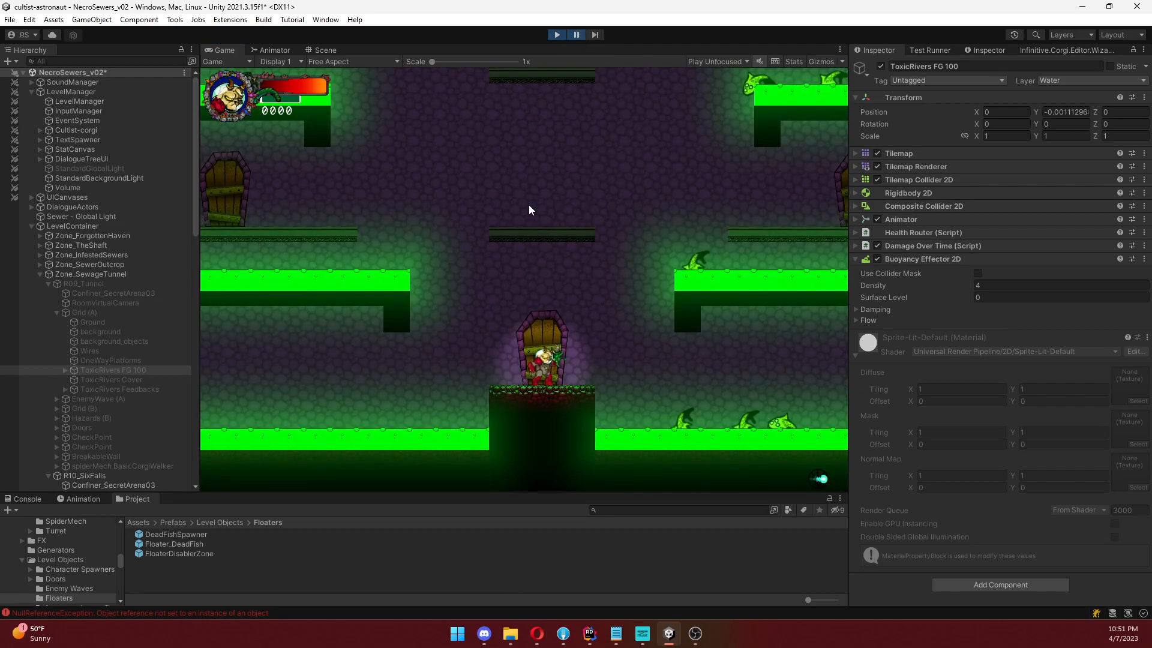
Locate the FloaterDisablerZone of R10_SixFalls in the Scene view and examine its trigger box beside the grate.
{"action": "left_click", "coordinate": [319, 52]}
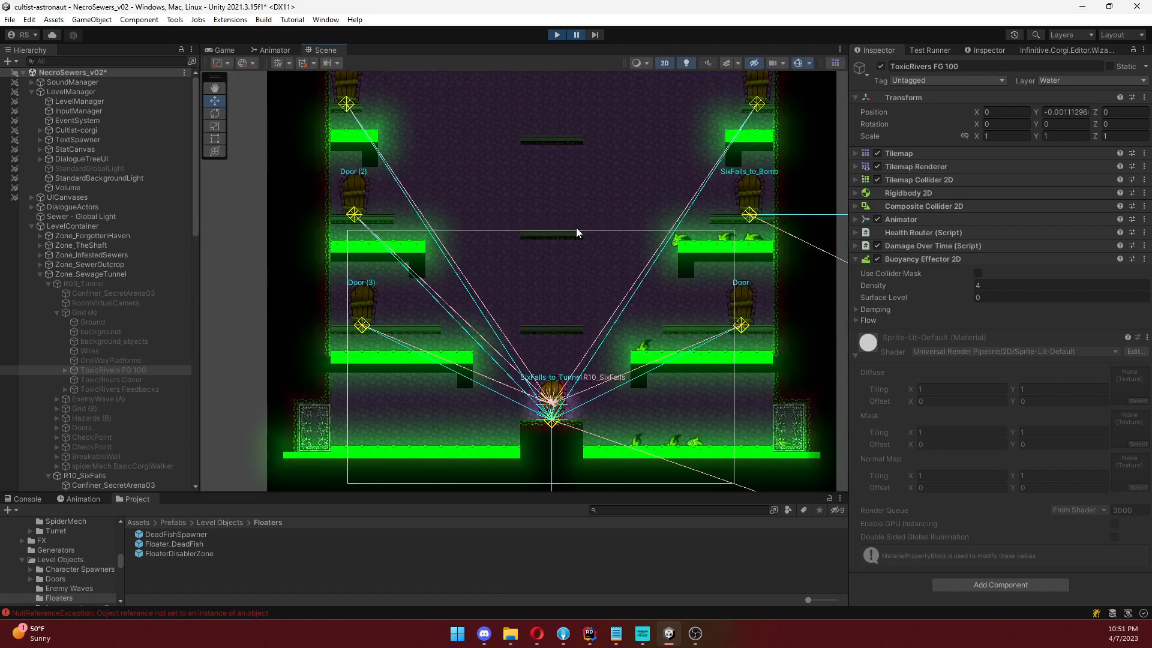
{"action": "middle_click_drag", "start_coordinate": [718, 382], "coordinate": [545, 312]}
{"action": "scroll", "coordinate": [172, 391], "scroll_direction": "down", "scroll_amount": 10}
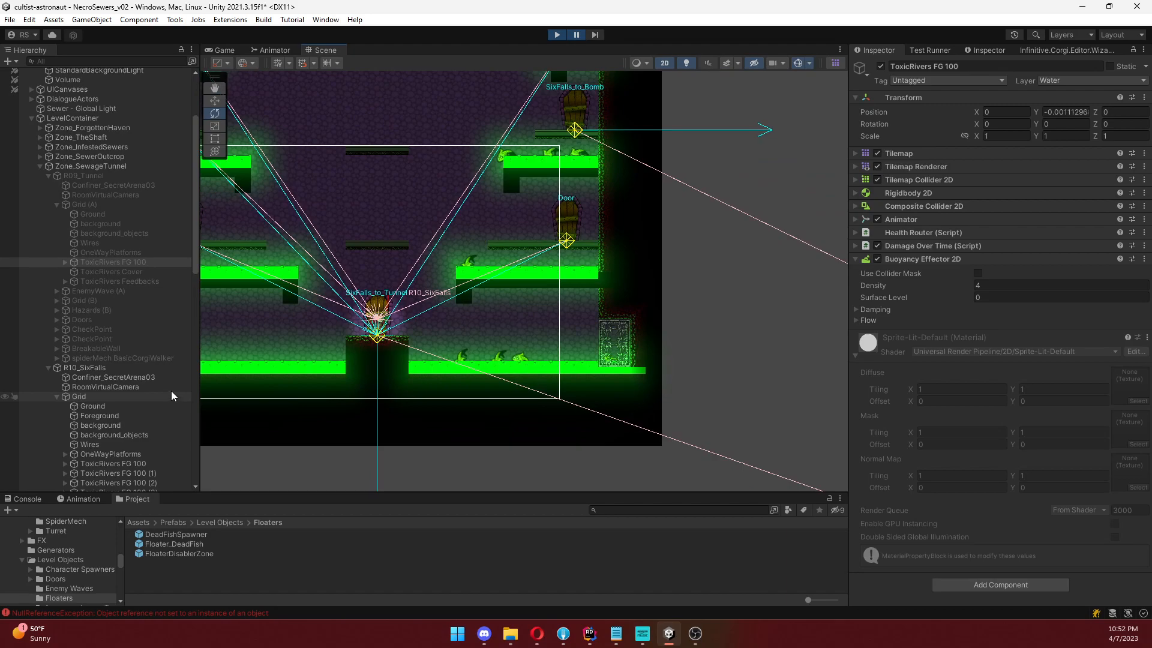
{"action": "left_click", "coordinate": [126, 401]}
{"action": "key", "text": "f"}
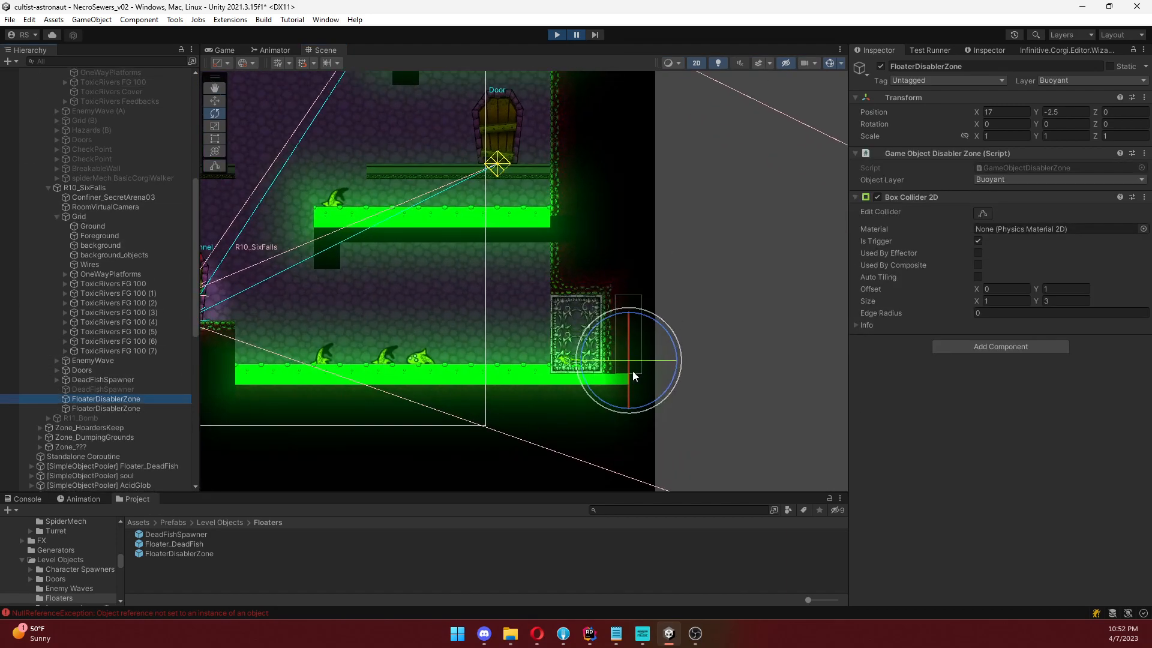
{"action": "scroll", "coordinate": [632, 370], "scroll_direction": "up", "scroll_amount": 5}
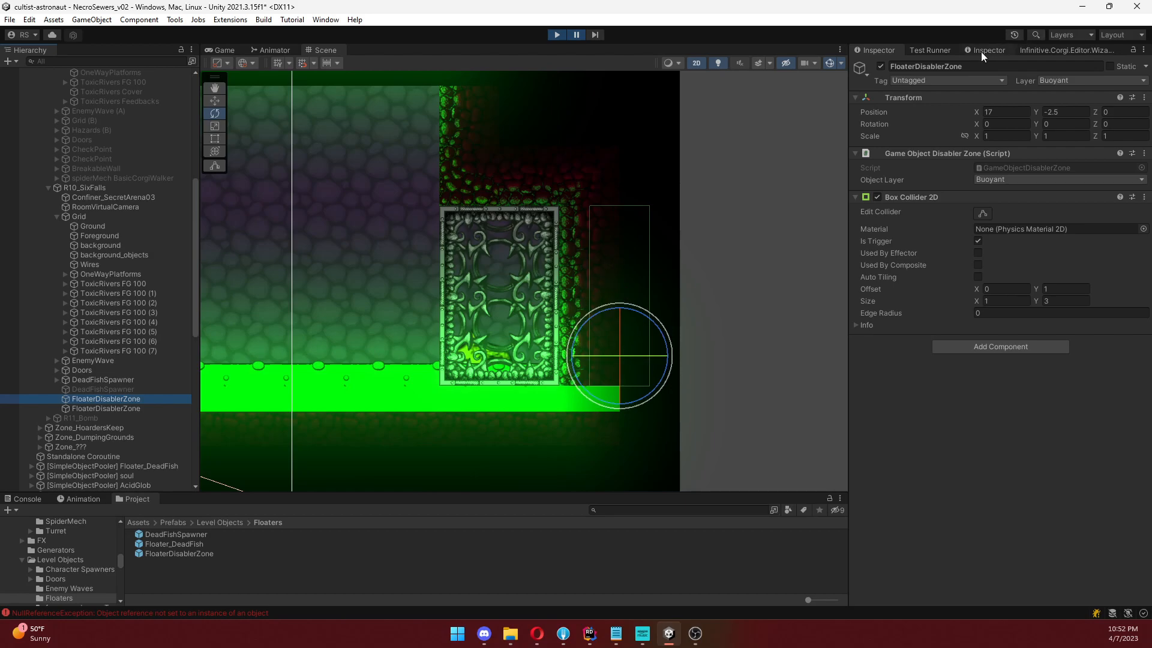
Temporarily disable the Foreground tilemap of R10_SixFalls to view the dead fish behind the grate, and re-enable it.
{"action": "left_click", "coordinate": [103, 236]}
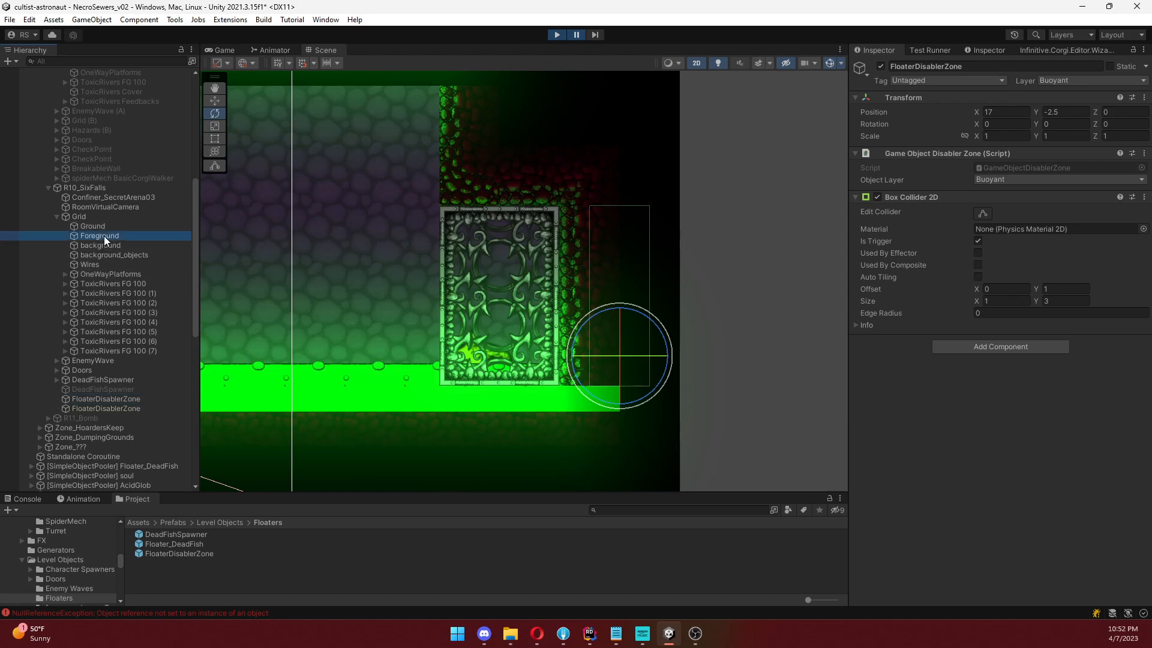
{"action": "left_click", "coordinate": [881, 66]}
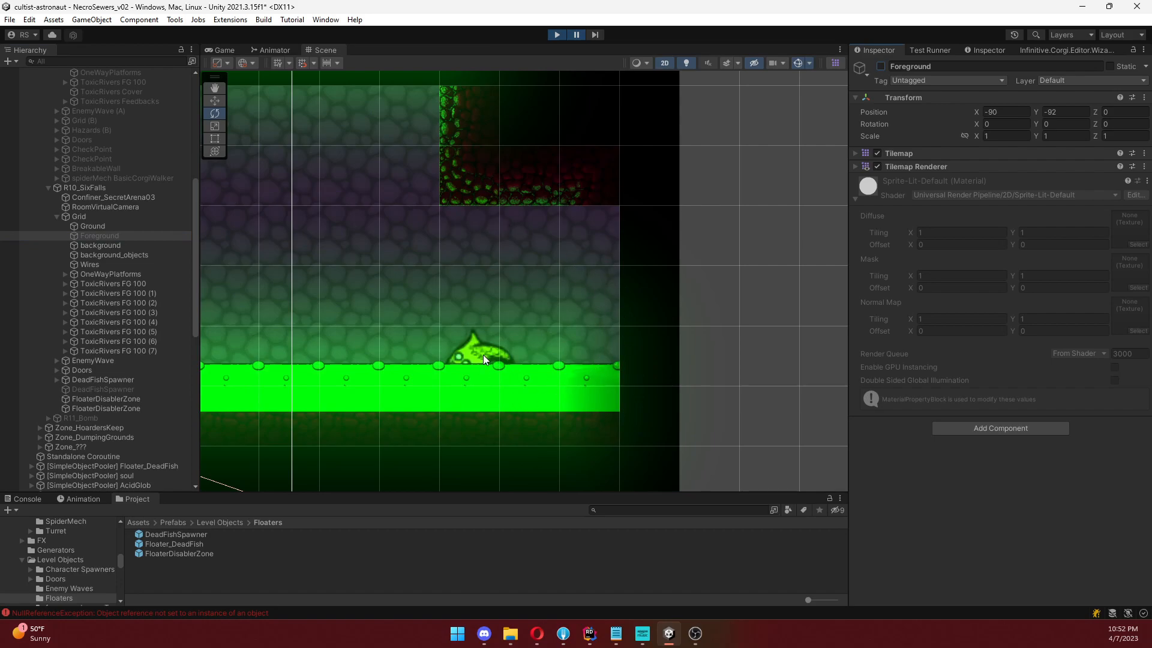
{"action": "left_click", "coordinate": [881, 66]}
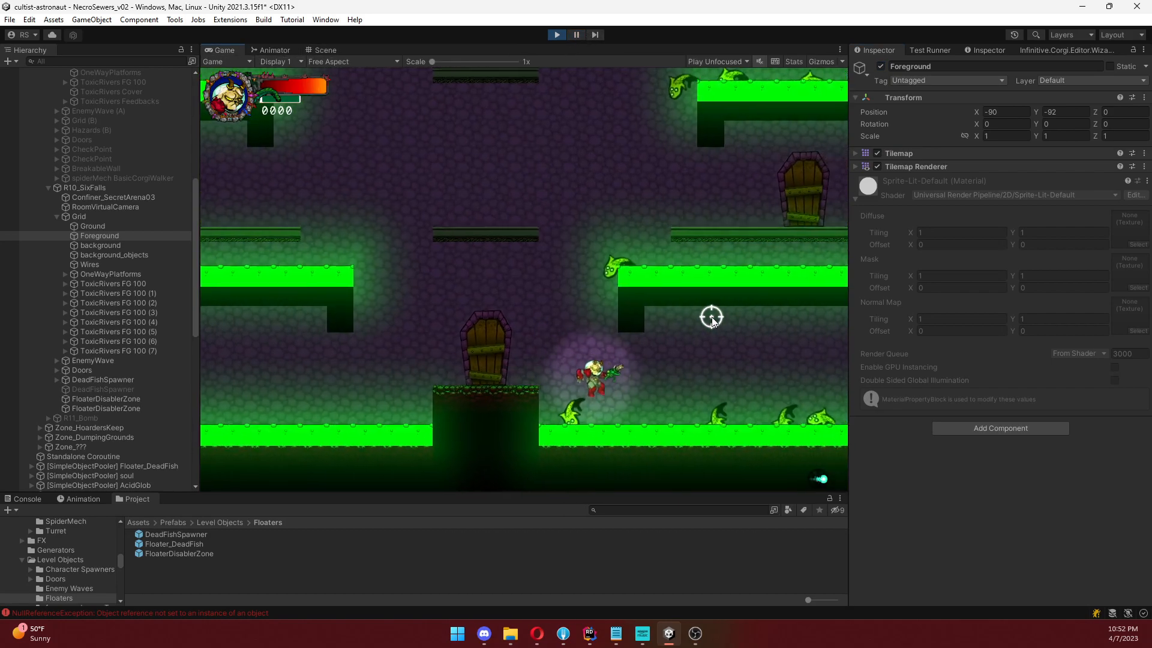
Drop the character into the bottom toxic river, move it from the tunnel checkpoint to the door, and stop the game.
{"action": "key", "text": "d"}
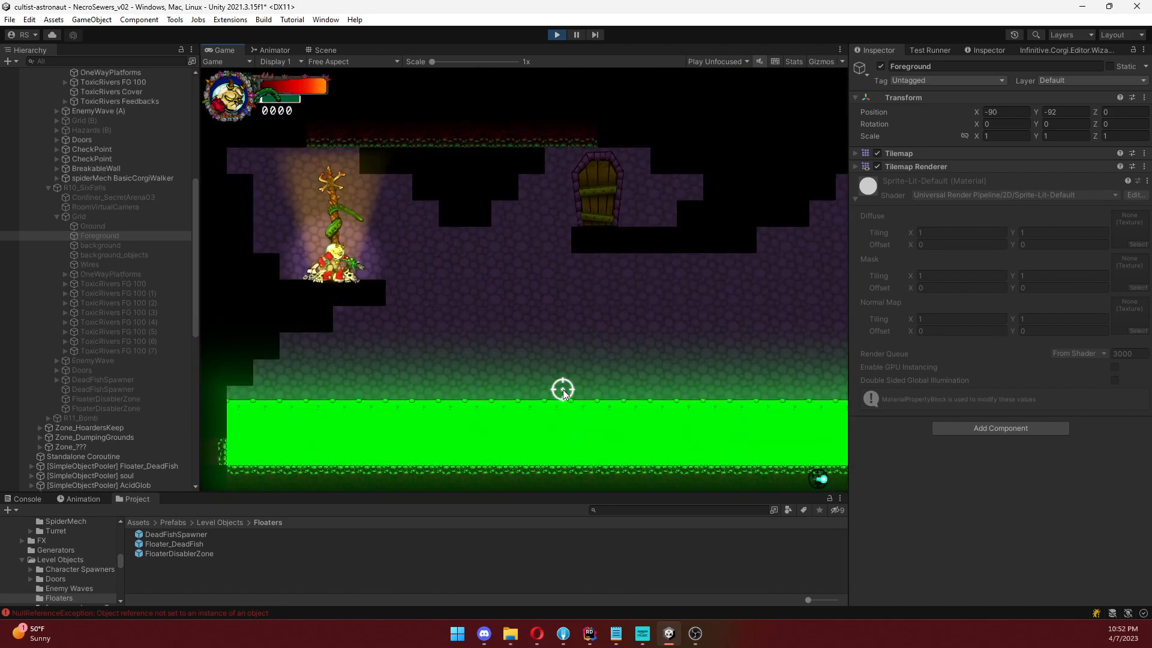
{"action": "key", "text": "d"}
{"action": "key", "text": "space"}
{"action": "key", "text": "Escape"}
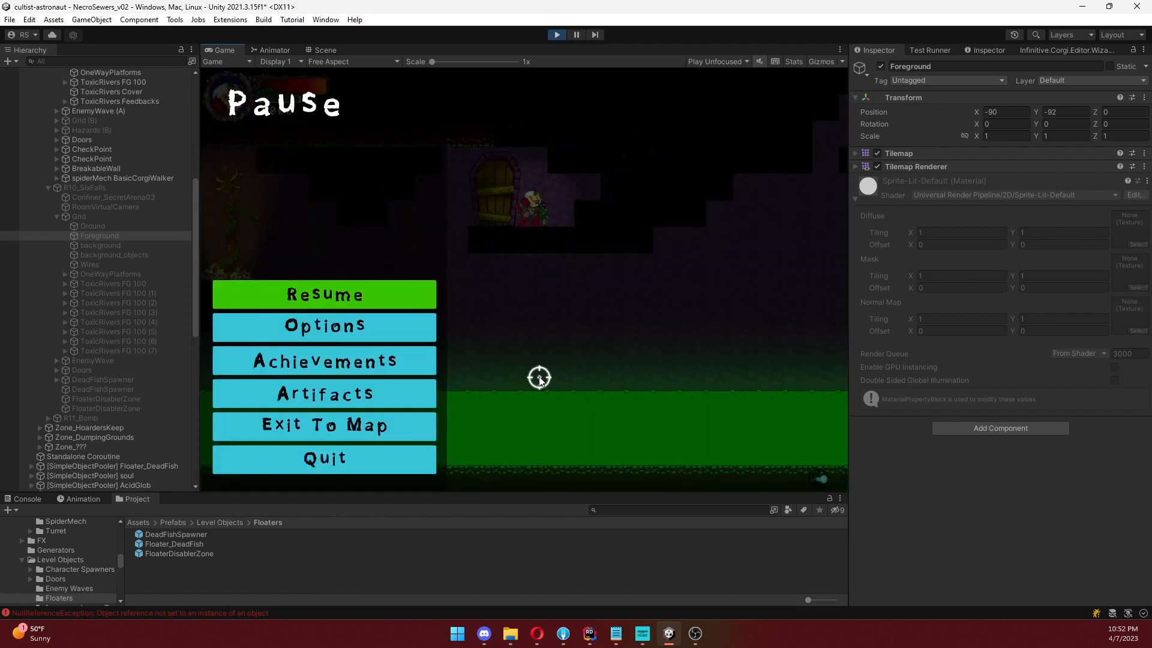
{"action": "left_click", "coordinate": [556, 38]}
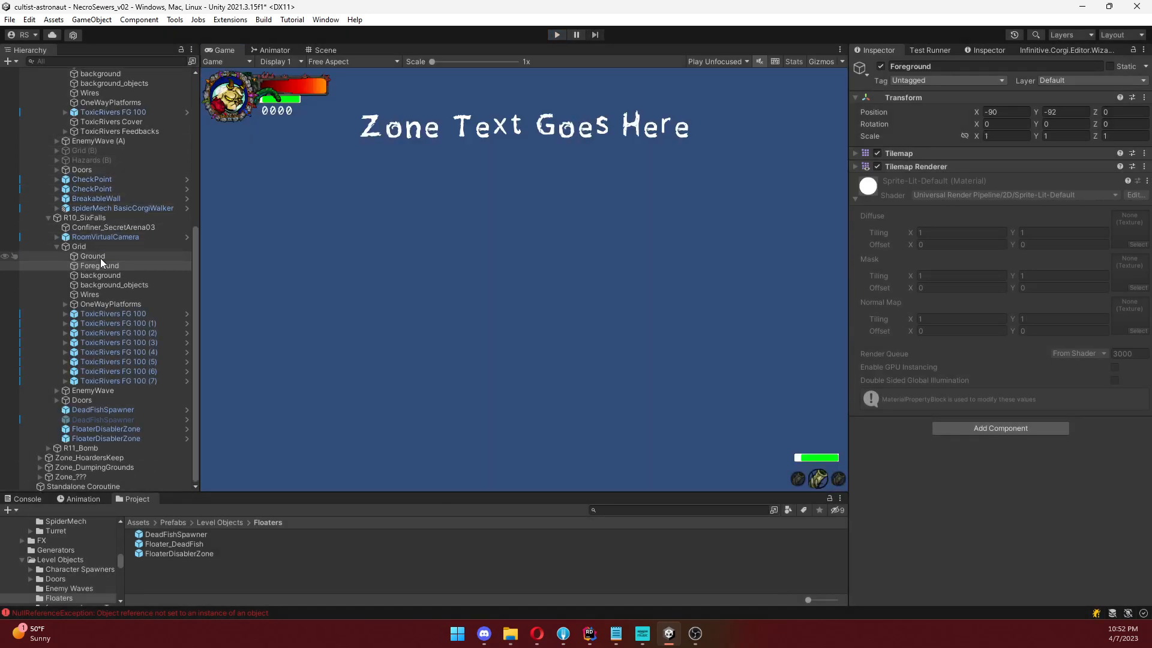
Collapse R09_Tunnel in the hierarchy and survey the level in the Scene view across to the R12_HoardStream room.
{"action": "scroll", "coordinate": [100, 257], "scroll_direction": "up", "scroll_amount": 4}
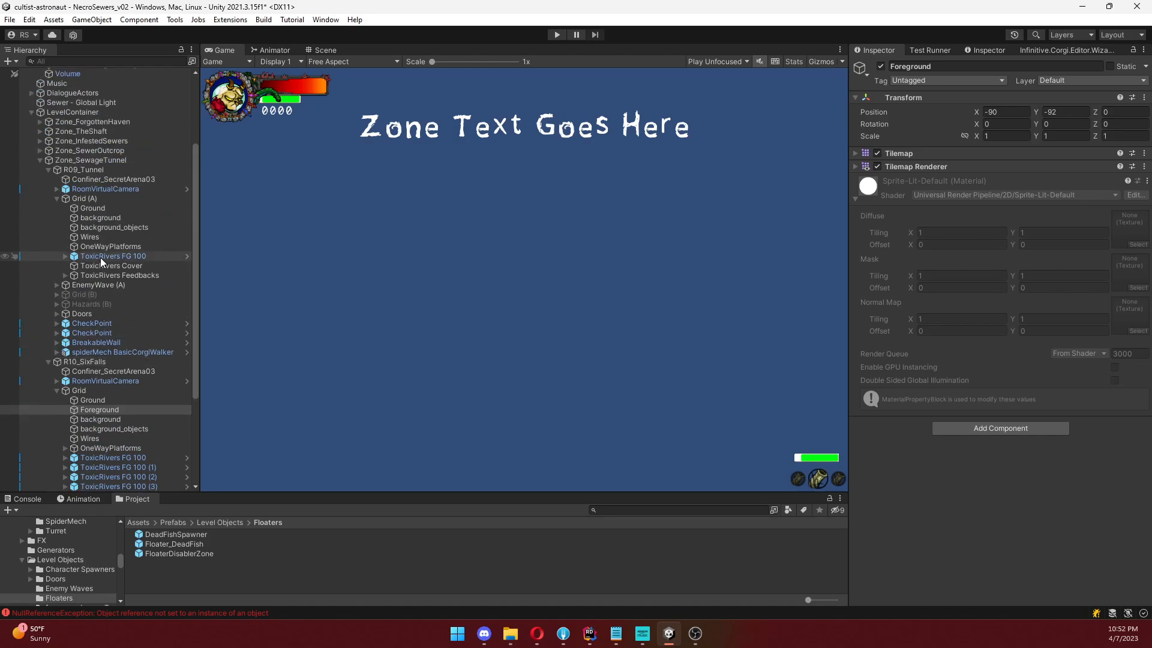
{"action": "left_click", "coordinate": [48, 170]}
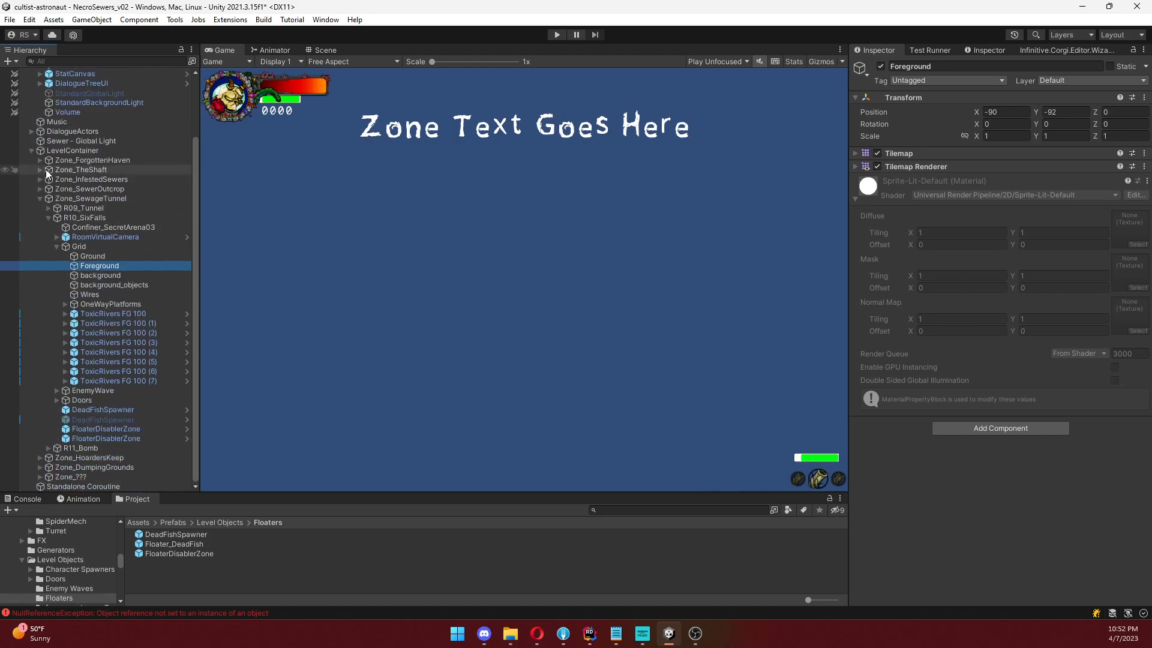
{"action": "left_click", "coordinate": [331, 50]}
{"action": "scroll", "coordinate": [453, 270], "scroll_direction": "down", "scroll_amount": 5}
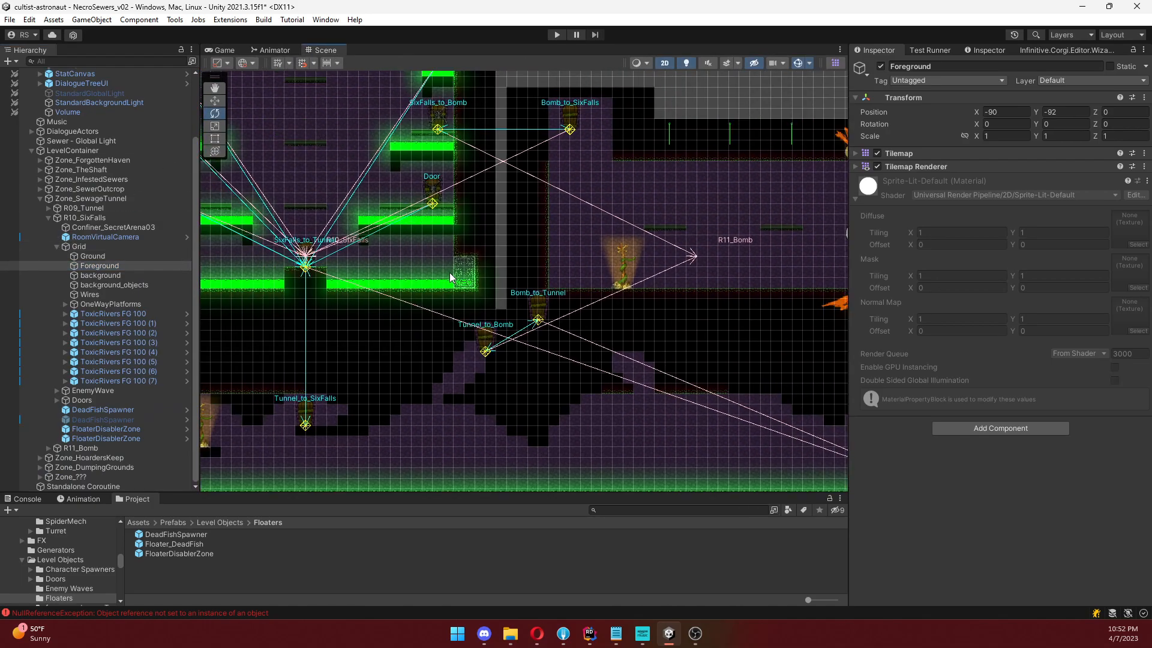
{"action": "scroll", "coordinate": [450, 274], "scroll_direction": "down", "scroll_amount": 10}
{"action": "middle_click_drag", "start_coordinate": [600, 291], "coordinate": [399, 273]}
{"action": "middle_click_drag", "start_coordinate": [688, 303], "coordinate": [419, 276]}
{"action": "scroll", "coordinate": [545, 378], "scroll_direction": "up", "scroll_amount": 4}
{"action": "scroll", "coordinate": [544, 378], "scroll_direction": "up", "scroll_amount": 3}
{"action": "middle_click_drag", "start_coordinate": [545, 378], "coordinate": [453, 298]}
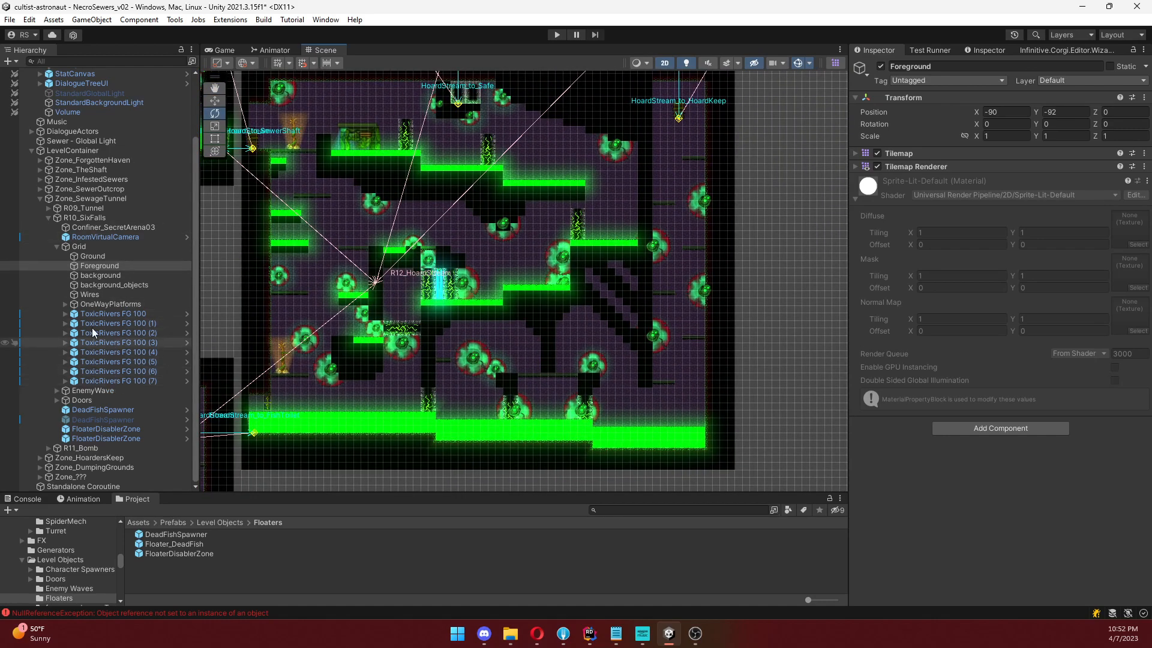
Collapse R10_SixFalls and expand Zone_HoardersKeep down to the Grid of R12_HoardStream to list its toxic rivers.
{"action": "left_click", "coordinate": [48, 217]}
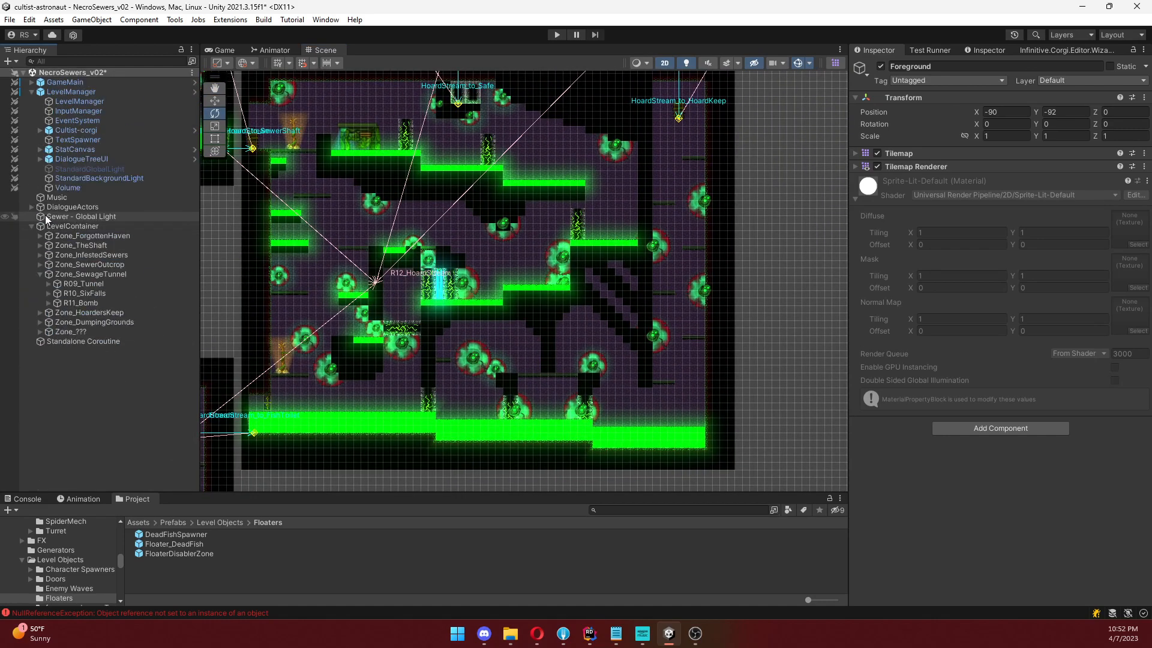
{"action": "left_click", "coordinate": [39, 312]}
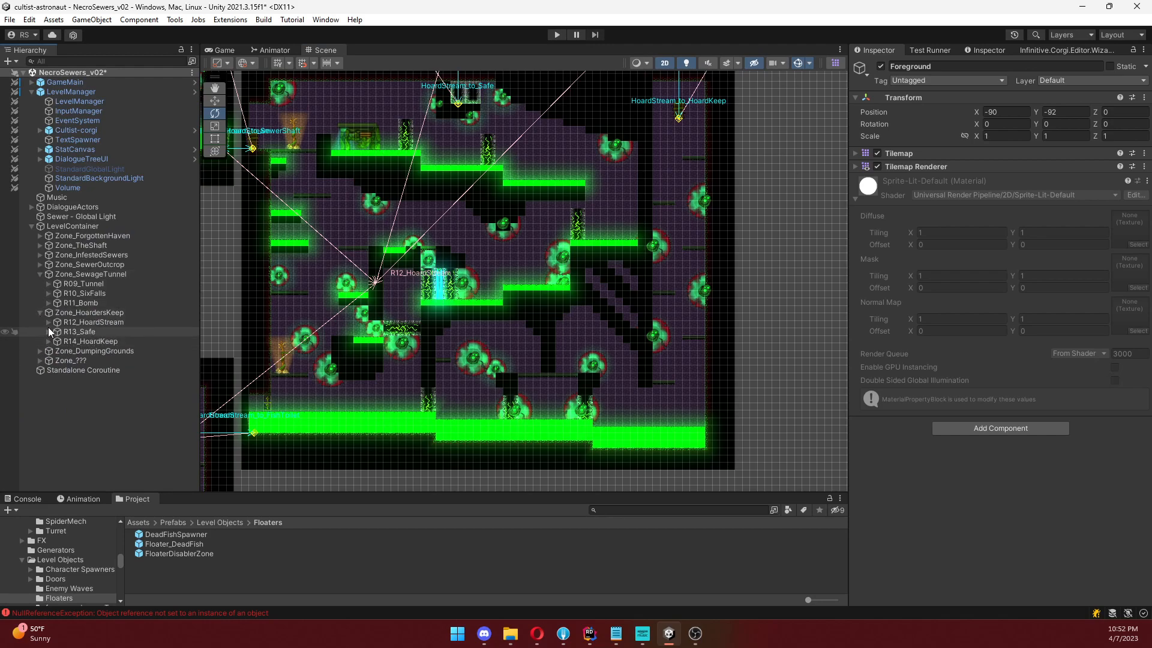
{"action": "left_click", "coordinate": [48, 325]}
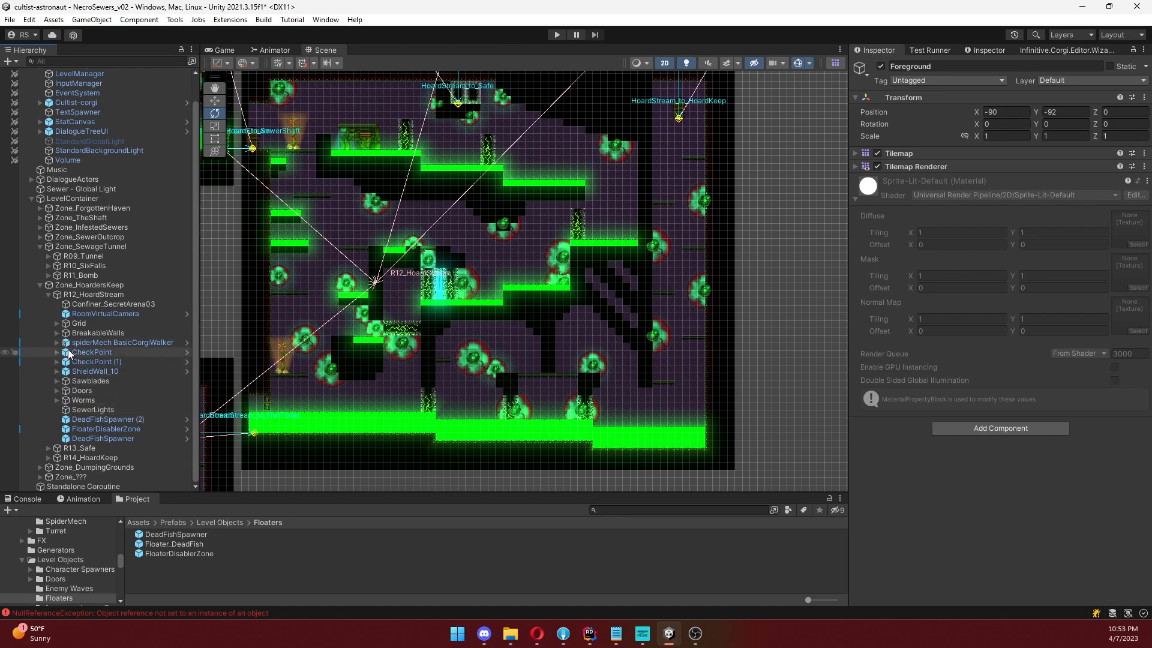
{"action": "left_click", "coordinate": [57, 323]}
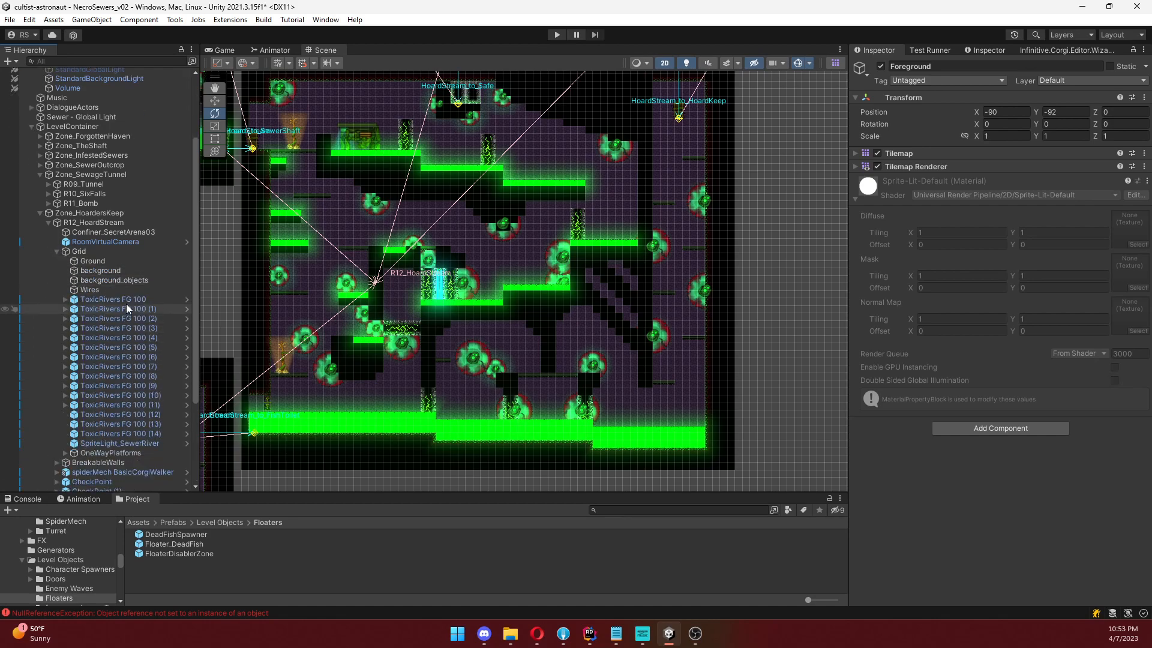
Inspect the Buoyancy Effector 2D of ToxicRivers FG 100 in R12_HoardStream alongside the stepped rivers in the scene.
{"action": "middle_click_drag", "start_coordinate": [333, 279], "coordinate": [470, 264]}
{"action": "left_click", "coordinate": [128, 299]}
{"action": "middle_click_drag", "start_coordinate": [602, 189], "coordinate": [601, 241]}
{"action": "scroll", "coordinate": [545, 210], "scroll_direction": "up", "scroll_amount": 3}
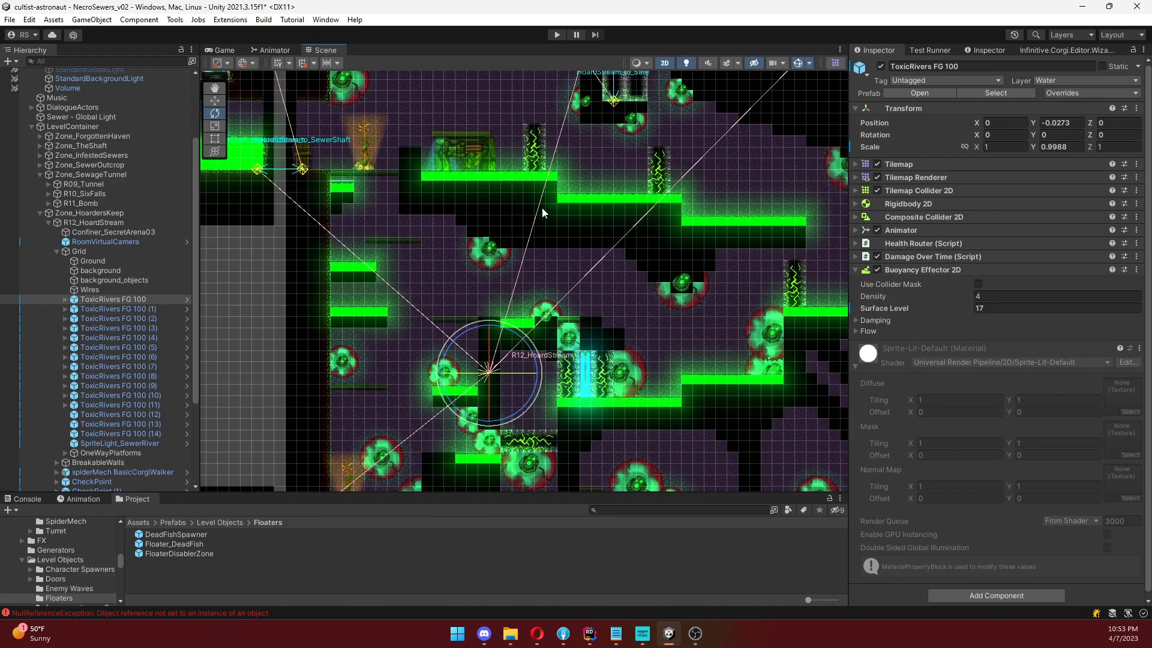
{"action": "scroll", "coordinate": [545, 210], "scroll_direction": "up", "scroll_amount": 1}
Examine ToxicRivers FG 100 (1) in R12_HoardStream up close and expand its Buoyancy Effector 2D flow settings.
{"action": "left_click", "coordinate": [119, 309]}
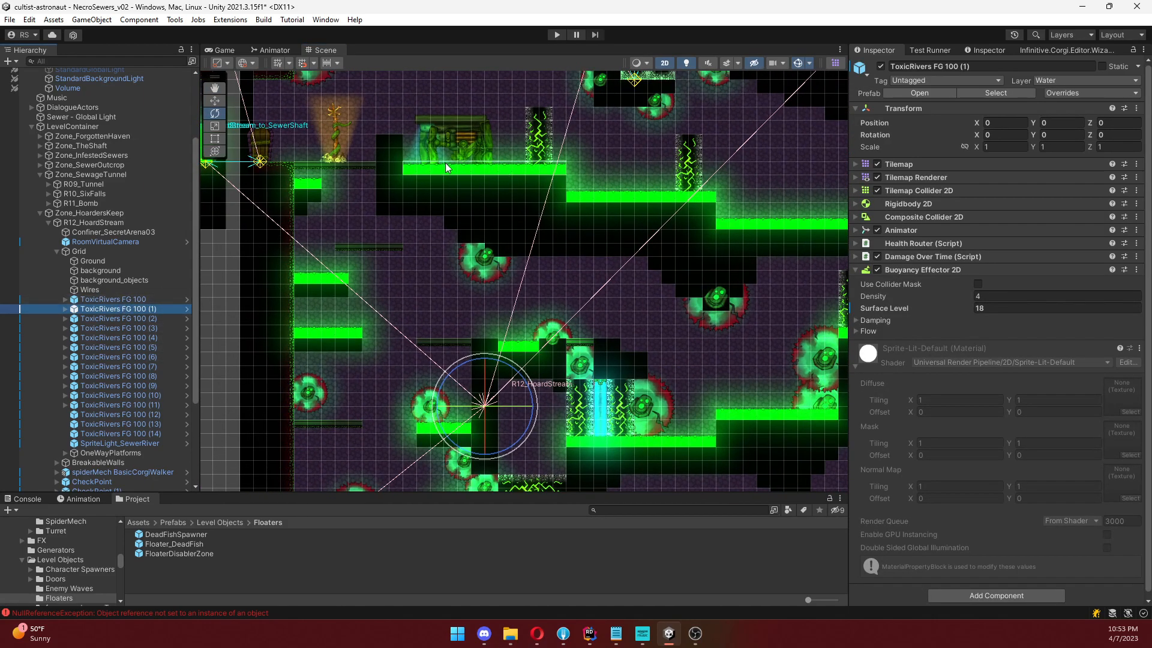
{"action": "scroll", "coordinate": [462, 163], "scroll_direction": "up", "scroll_amount": 5}
{"action": "middle_click_drag", "start_coordinate": [491, 194], "coordinate": [480, 235]}
{"action": "scroll", "coordinate": [480, 234], "scroll_direction": "down", "scroll_amount": 1}
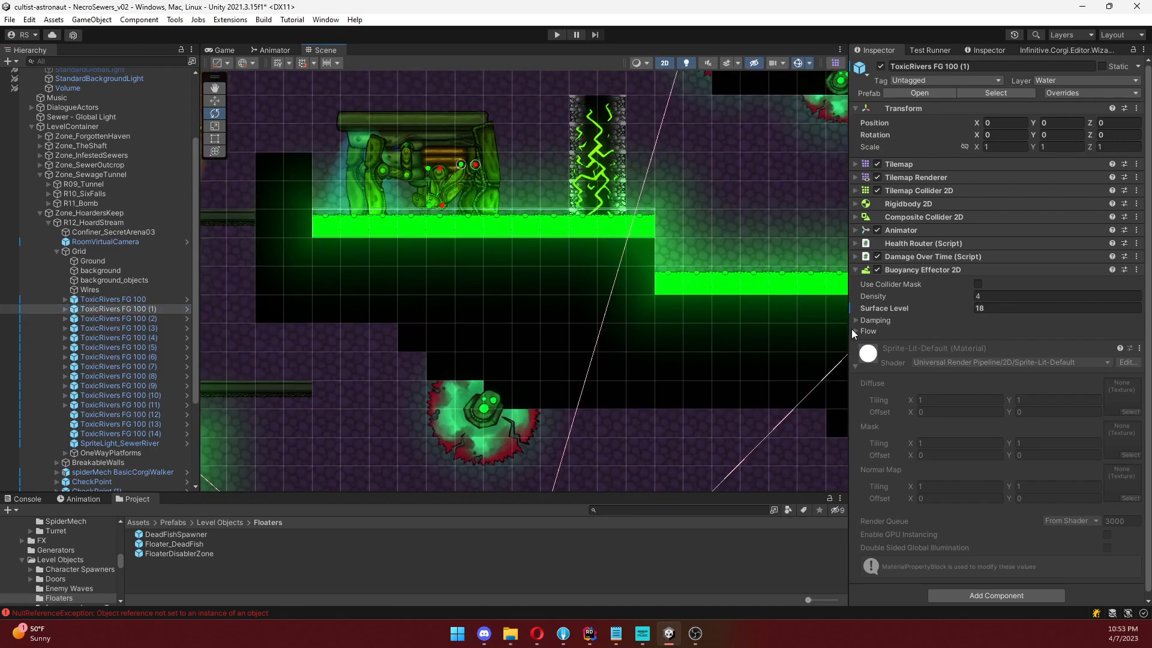
{"action": "left_click", "coordinate": [856, 330]}
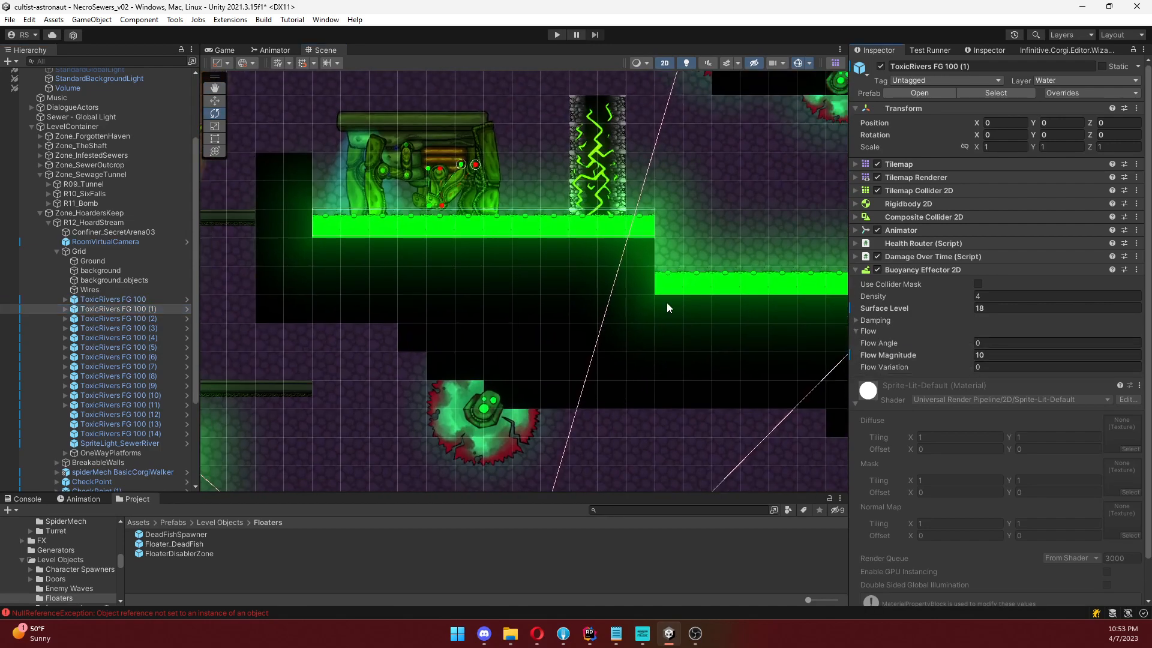
Compare the Buoyancy Effector 2D surface level and flow settings of ToxicRivers FG 100 (2), (3) and (4) in R12_HoardStream.
{"action": "middle_click_drag", "start_coordinate": [703, 234], "coordinate": [301, 191]}
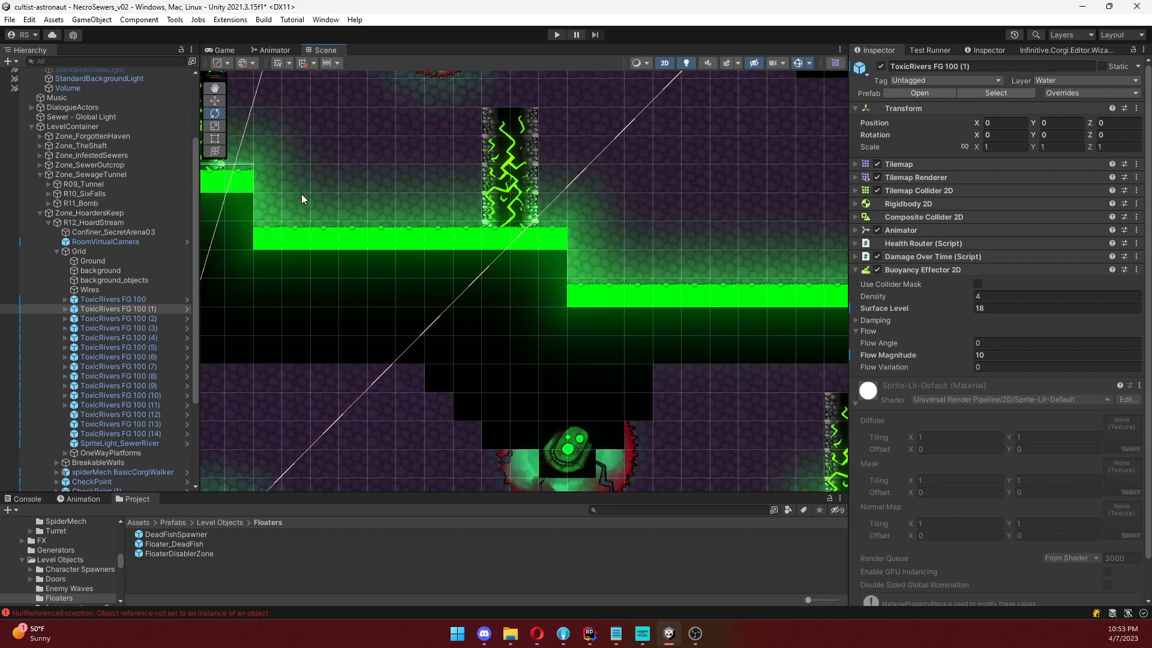
{"action": "left_click", "coordinate": [153, 319]}
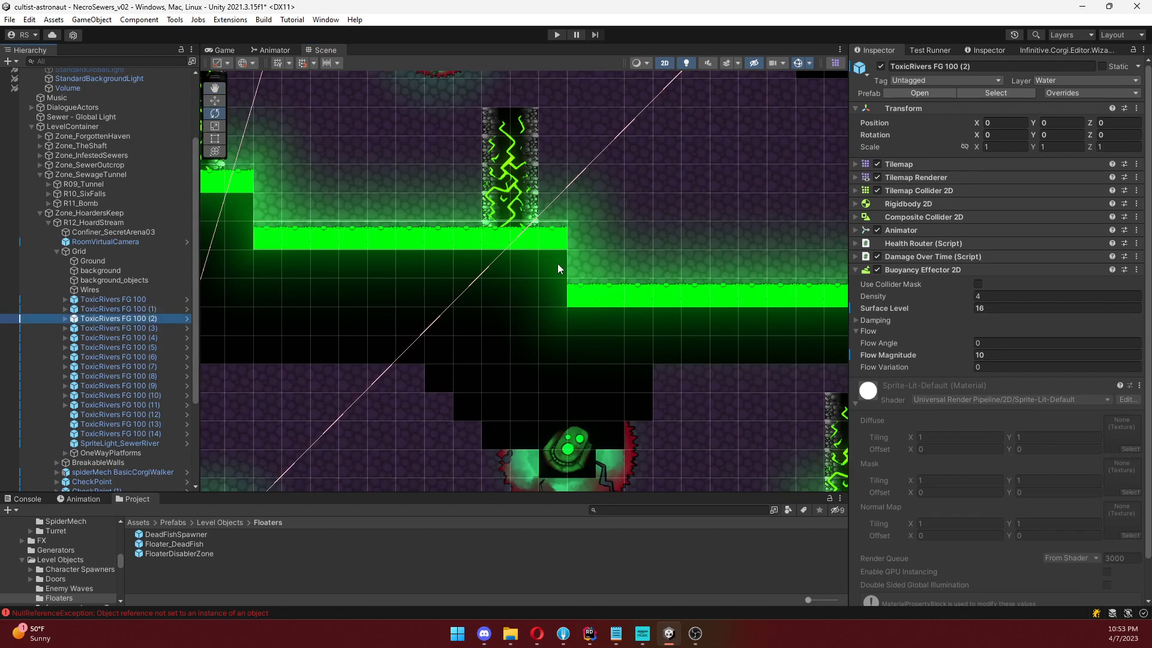
{"action": "middle_click_drag", "start_coordinate": [549, 261], "coordinate": [277, 257]}
{"action": "left_click", "coordinate": [153, 328]}
{"action": "key", "text": "f"}
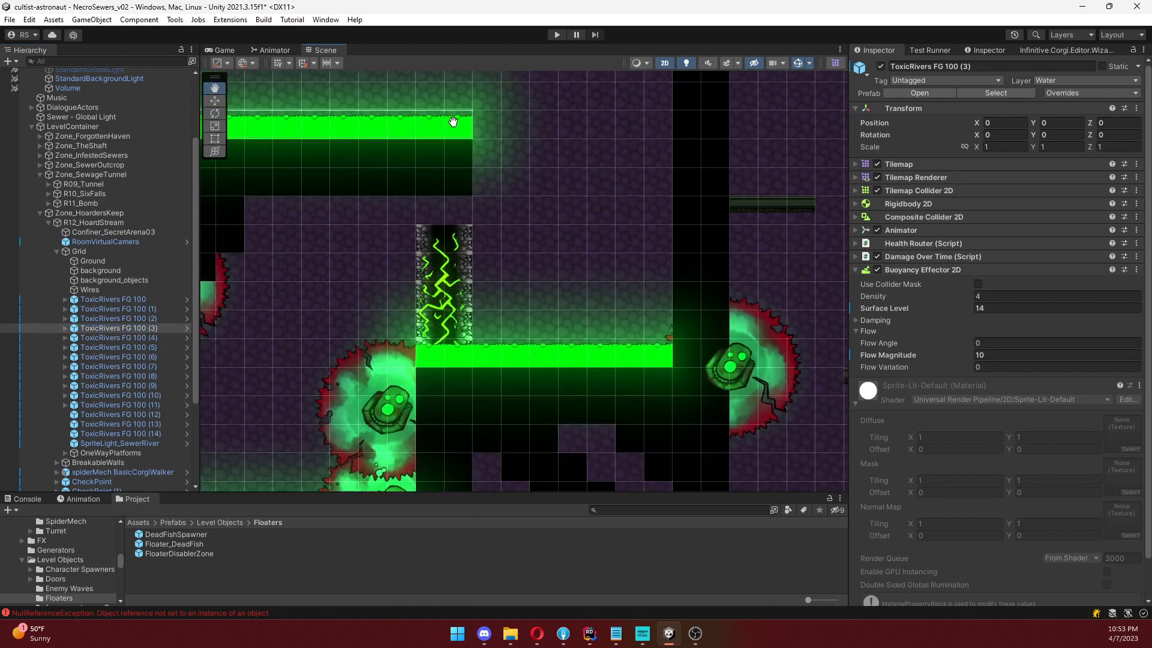
{"action": "left_click", "coordinate": [161, 340]}
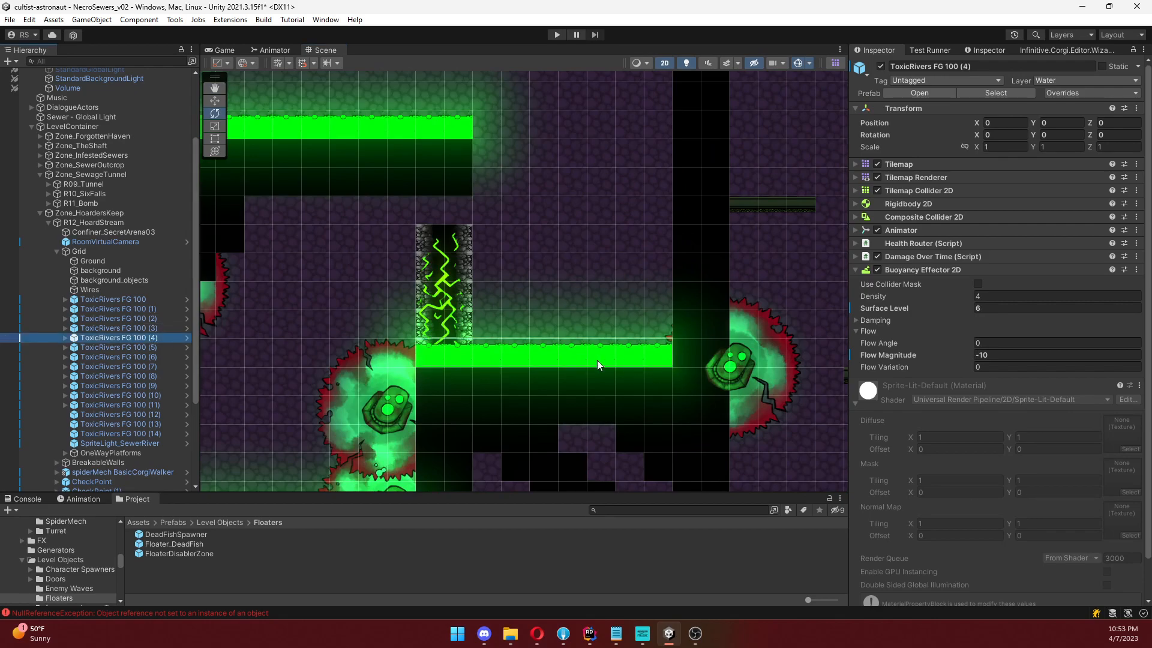
Select DeadFishSpawner (2) in R12_HoardStream and examine its Timed Spawner and MMSimpleObjectPooler settings and its position above the uppermost river.
{"action": "scroll", "coordinate": [484, 322], "scroll_direction": "down", "scroll_amount": 8}
{"action": "mouse_move", "coordinate": [471, 305]}
{"action": "middle_mouse_down"}
{"action": "mouse_move", "coordinate": [700, 339]}
{"action": "mouse_move", "coordinate": [729, 355]}
{"action": "middle_mouse_up"}
{"action": "middle_click_drag", "start_coordinate": [549, 270], "coordinate": [662, 364]}
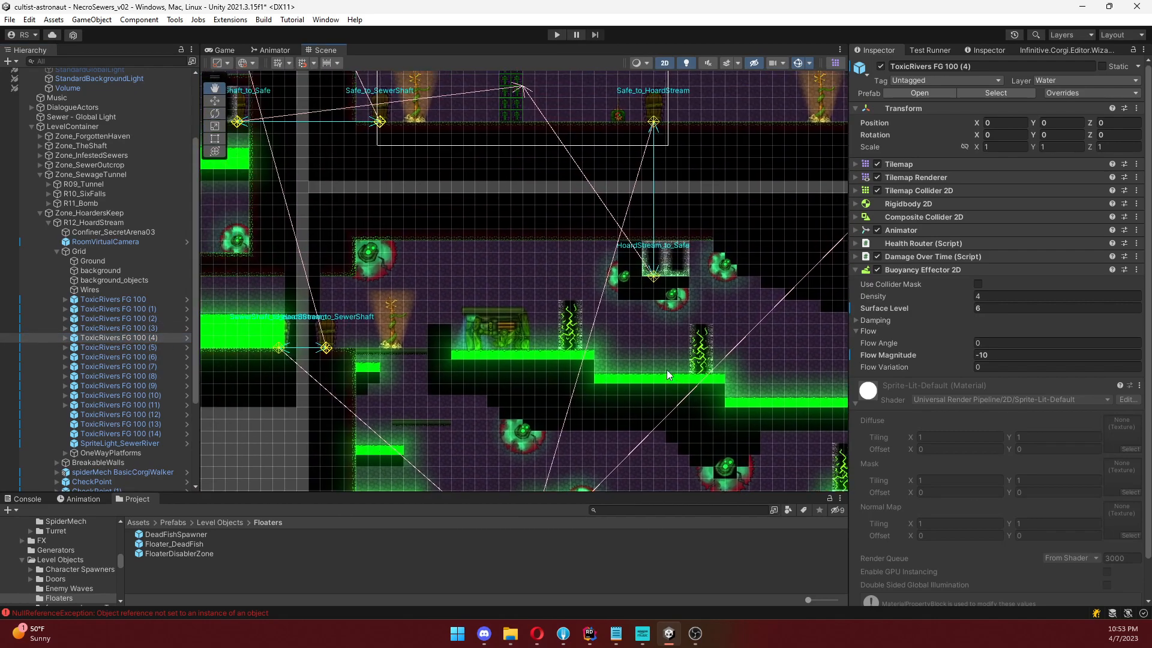
{"action": "scroll", "coordinate": [419, 270], "scroll_direction": "up", "scroll_amount": 4}
{"action": "scroll", "coordinate": [96, 279], "scroll_direction": "down", "scroll_amount": 5}
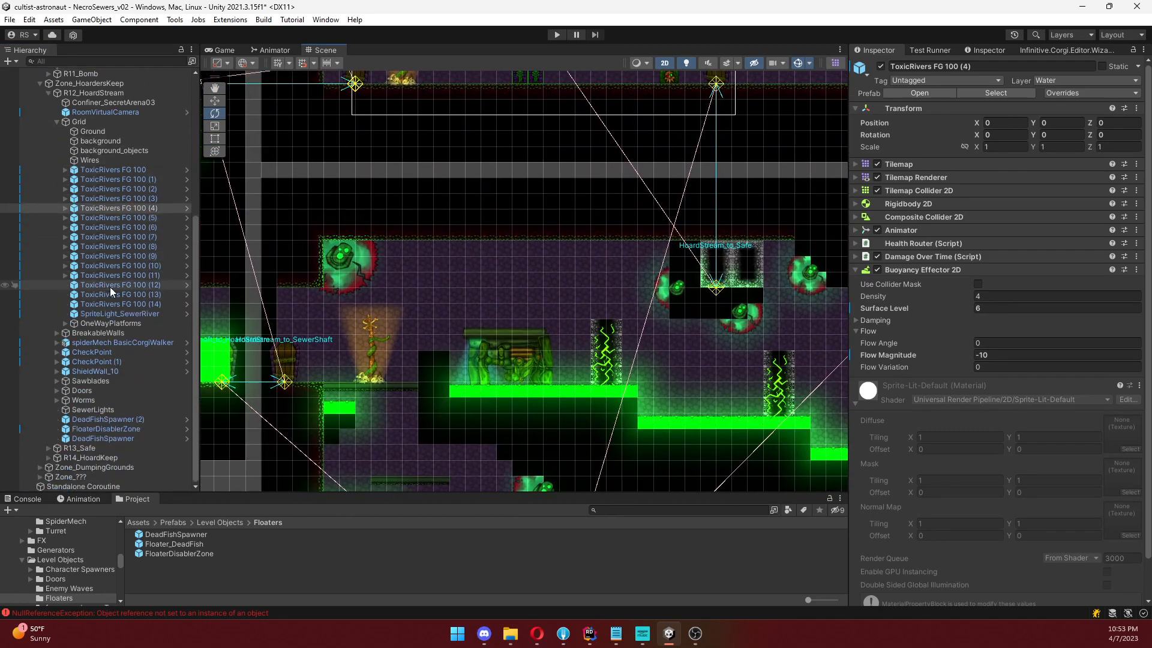
{"action": "left_click", "coordinate": [102, 420]}
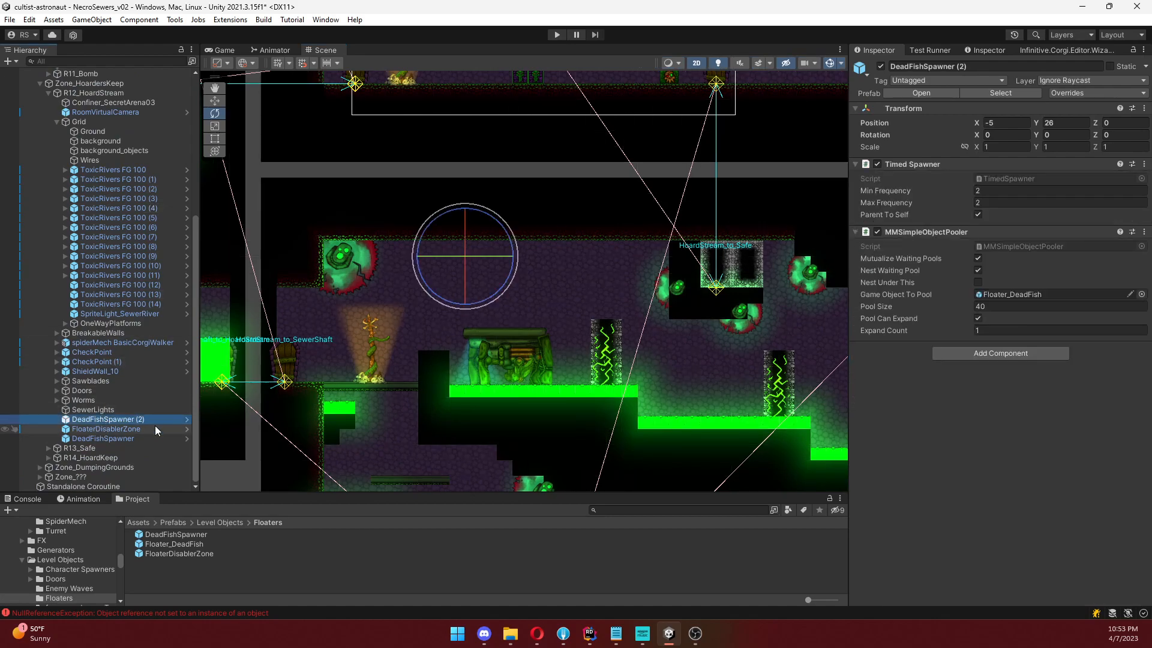
{"action": "scroll", "coordinate": [502, 250], "scroll_direction": "up", "scroll_amount": 5}
{"action": "scroll", "coordinate": [502, 250], "scroll_direction": "up", "scroll_amount": 1}
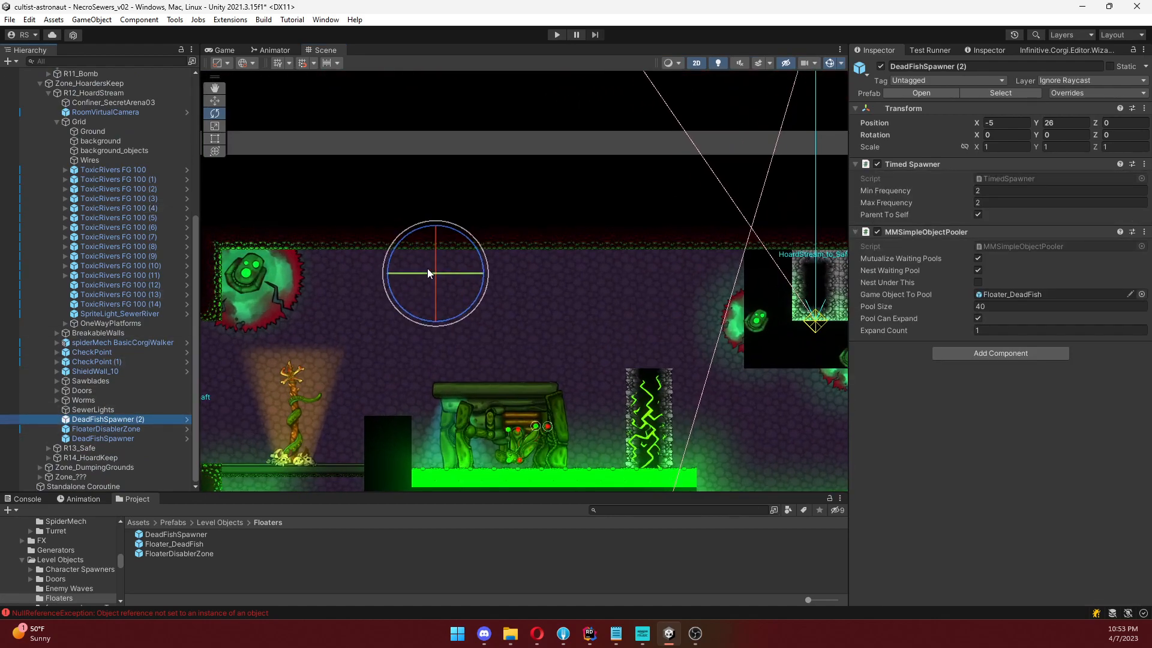
{"action": "middle_click_drag", "start_coordinate": [480, 358], "coordinate": [481, 237]}
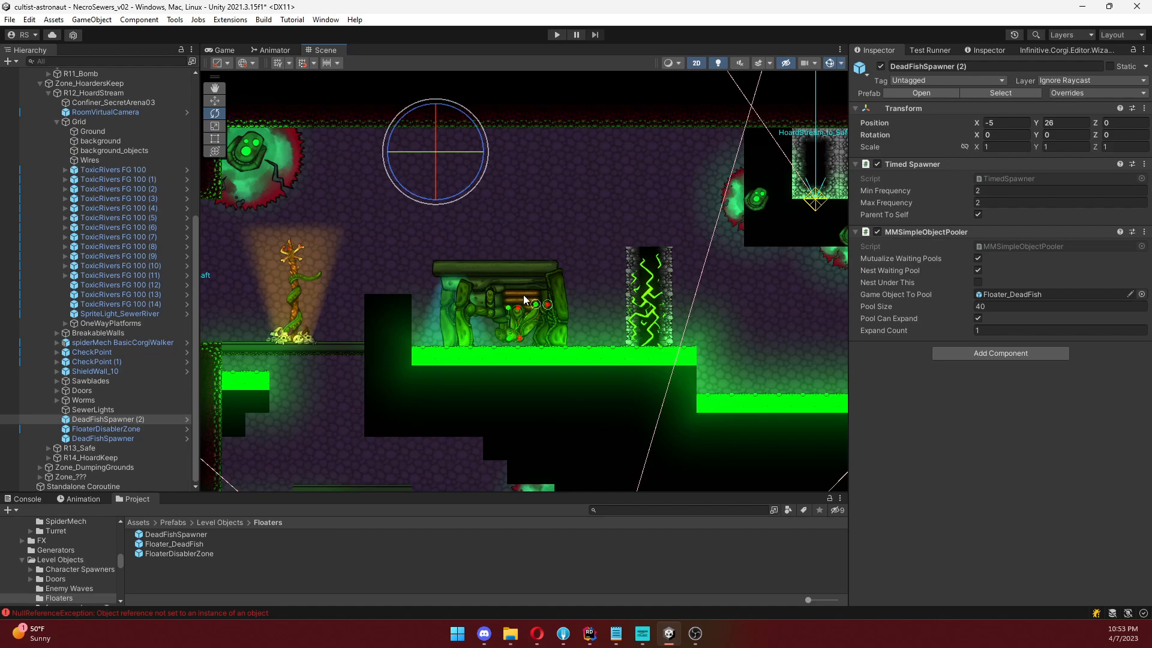
Set the Check Point Order of the CheckPoint beside R12_HoardStream's uppermost river to -99999 and start Play mode.
{"action": "left_click", "coordinate": [292, 328]}
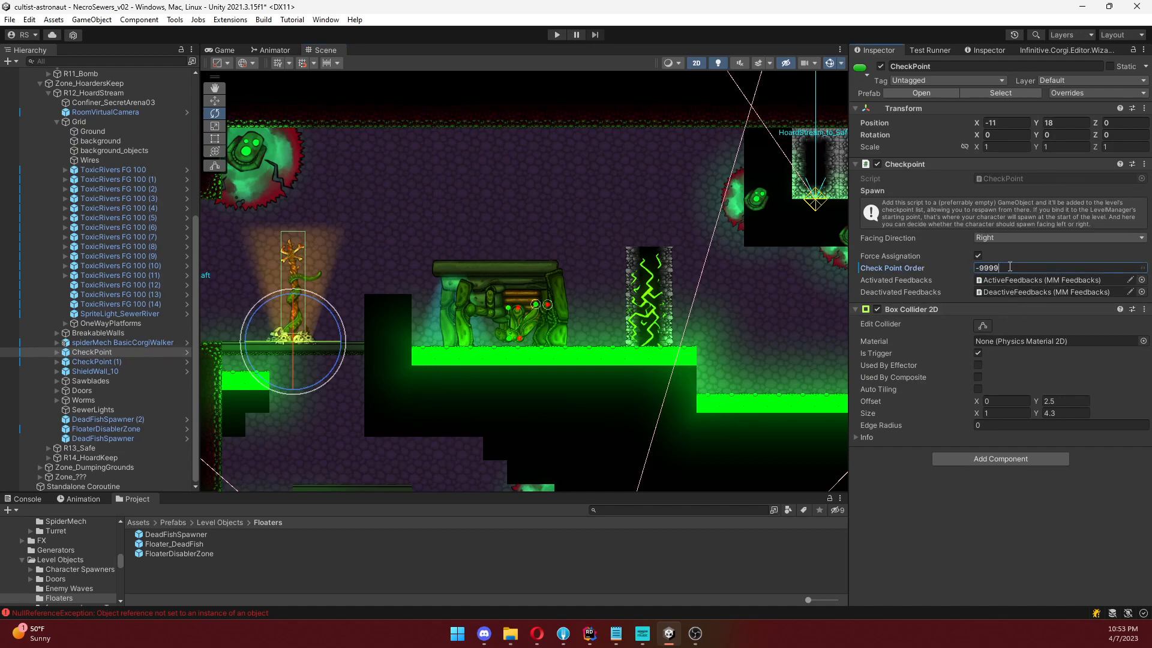
{"action": "left_click", "coordinate": [557, 35]}
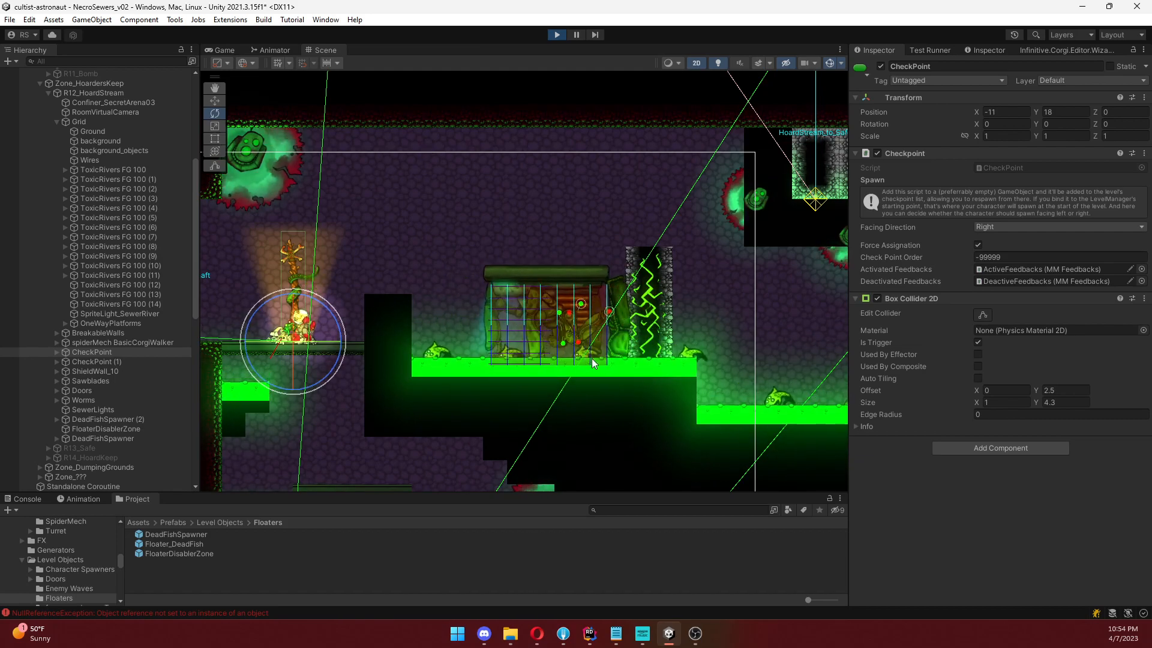
Watch the spawned dead fish drift along the stepped upper rivers of R12_HoardStream in the Scene view.
{"action": "middle_click_drag", "start_coordinate": [702, 410], "coordinate": [508, 343]}
{"action": "scroll", "coordinate": [502, 342], "scroll_direction": "down", "scroll_amount": 2}
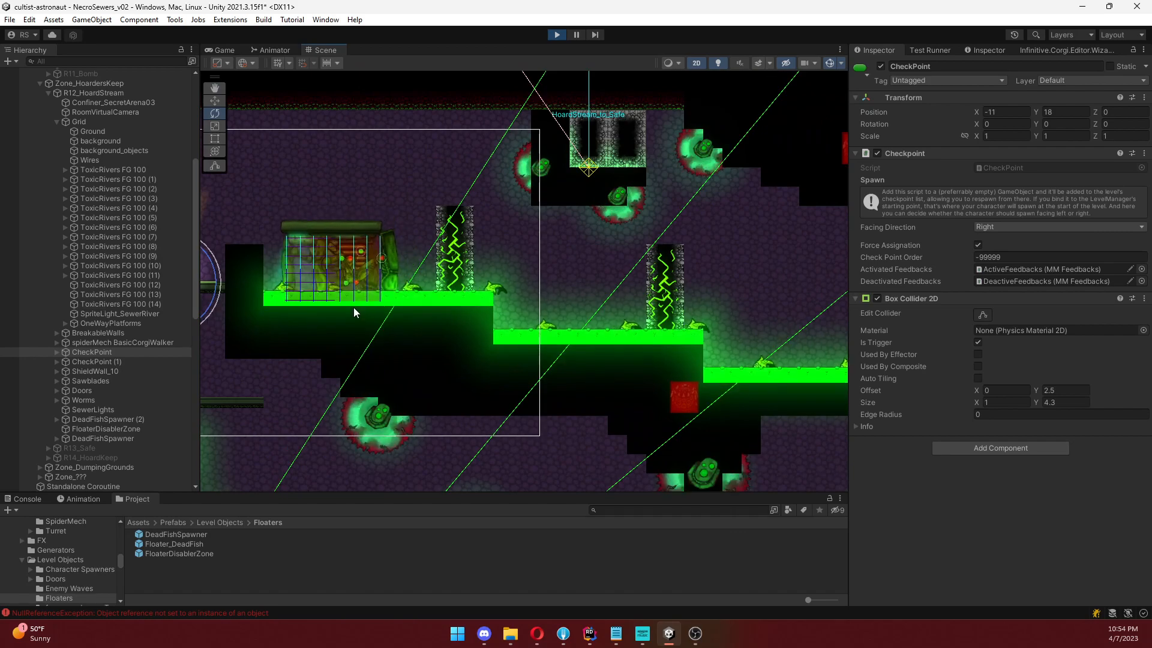
{"action": "middle_click_drag", "start_coordinate": [597, 334], "coordinate": [495, 258]}
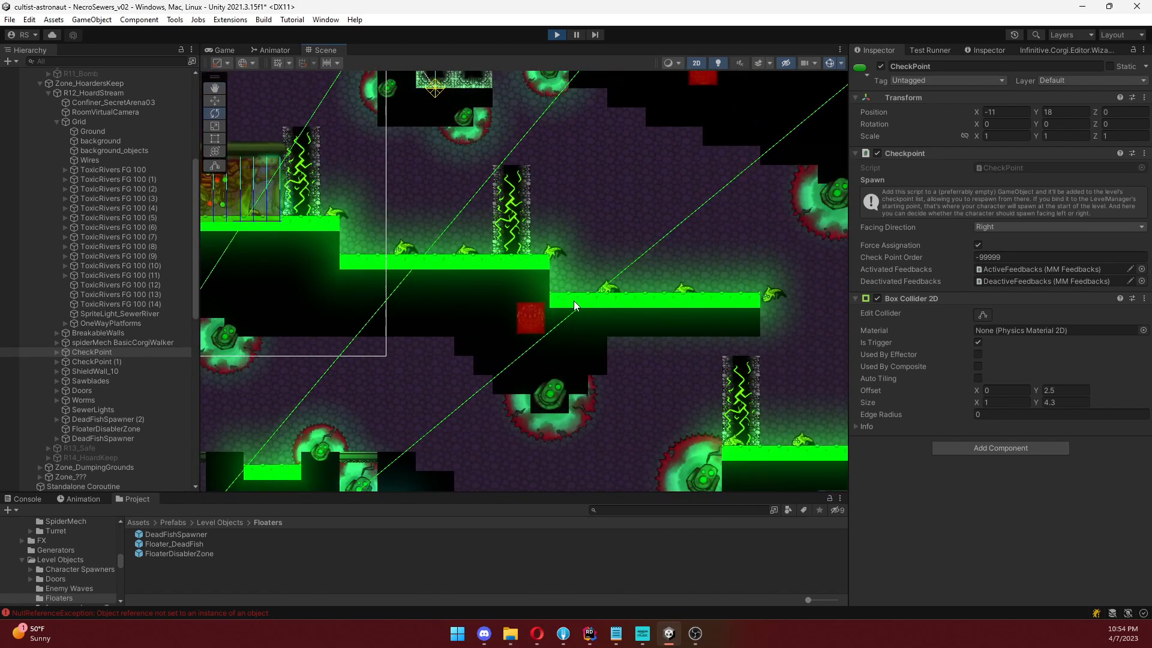
{"action": "scroll", "coordinate": [705, 393], "scroll_direction": "down", "scroll_amount": 1}
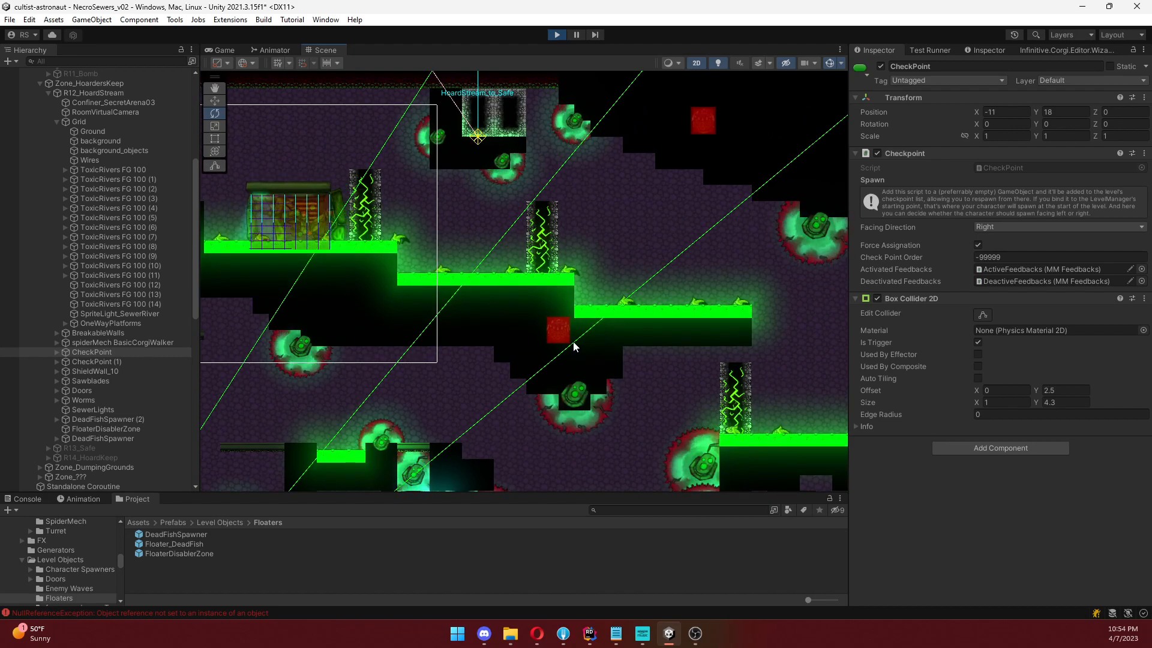
{"action": "middle_click_drag", "start_coordinate": [446, 315], "coordinate": [640, 363]}
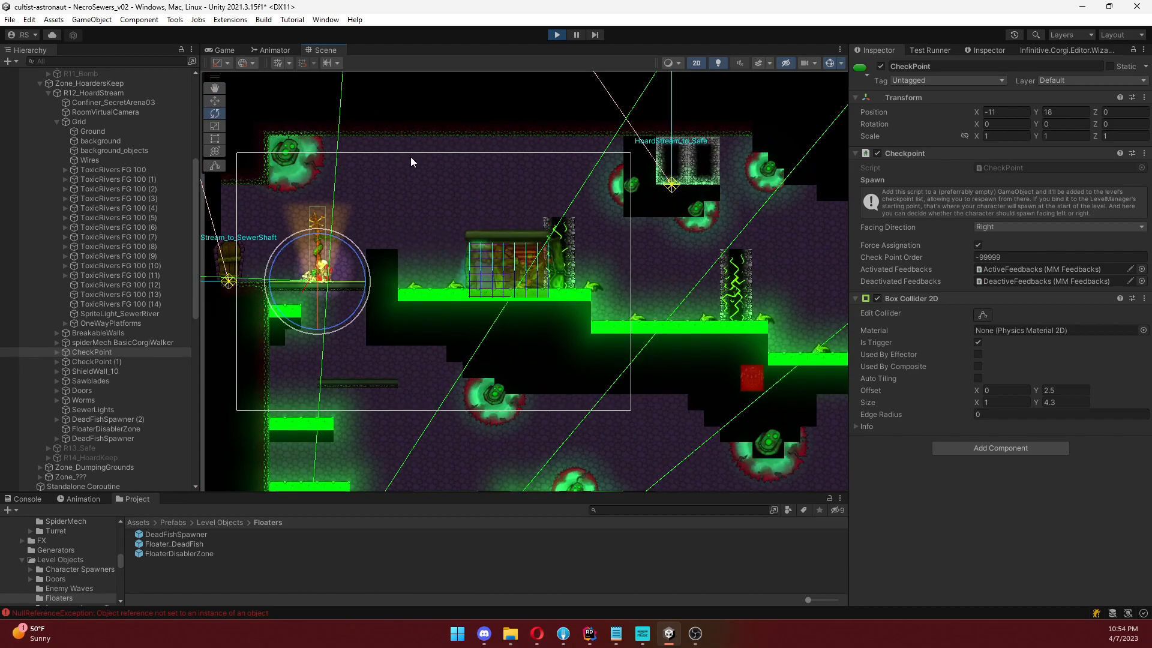
Follow the dead fish down to the lowest river and examine them up close near the HoardStream_to_FishToilet exit.
{"action": "middle_click_drag", "start_coordinate": [509, 377], "coordinate": [509, 273]}
{"action": "scroll", "coordinate": [511, 282], "scroll_direction": "down", "scroll_amount": 7}
{"action": "middle_click_drag", "start_coordinate": [547, 446], "coordinate": [565, 300]}
{"action": "scroll", "coordinate": [566, 305], "scroll_direction": "up", "scroll_amount": 12}
{"action": "middle_click_drag", "start_coordinate": [589, 357], "coordinate": [598, 247]}
{"action": "middle_click_drag", "start_coordinate": [588, 336], "coordinate": [625, 233]}
{"action": "middle_click_drag", "start_coordinate": [531, 337], "coordinate": [662, 318]}
{"action": "middle_click_drag", "start_coordinate": [524, 359], "coordinate": [588, 359]}
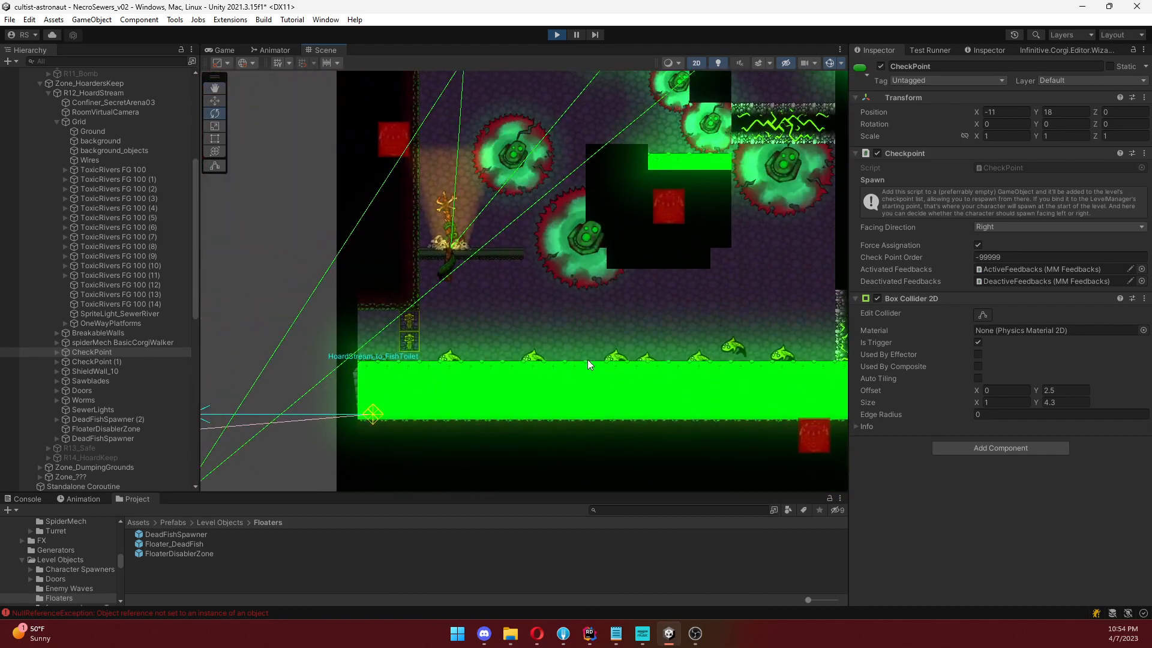
{"action": "middle_click_drag", "start_coordinate": [322, 393], "coordinate": [366, 395]}
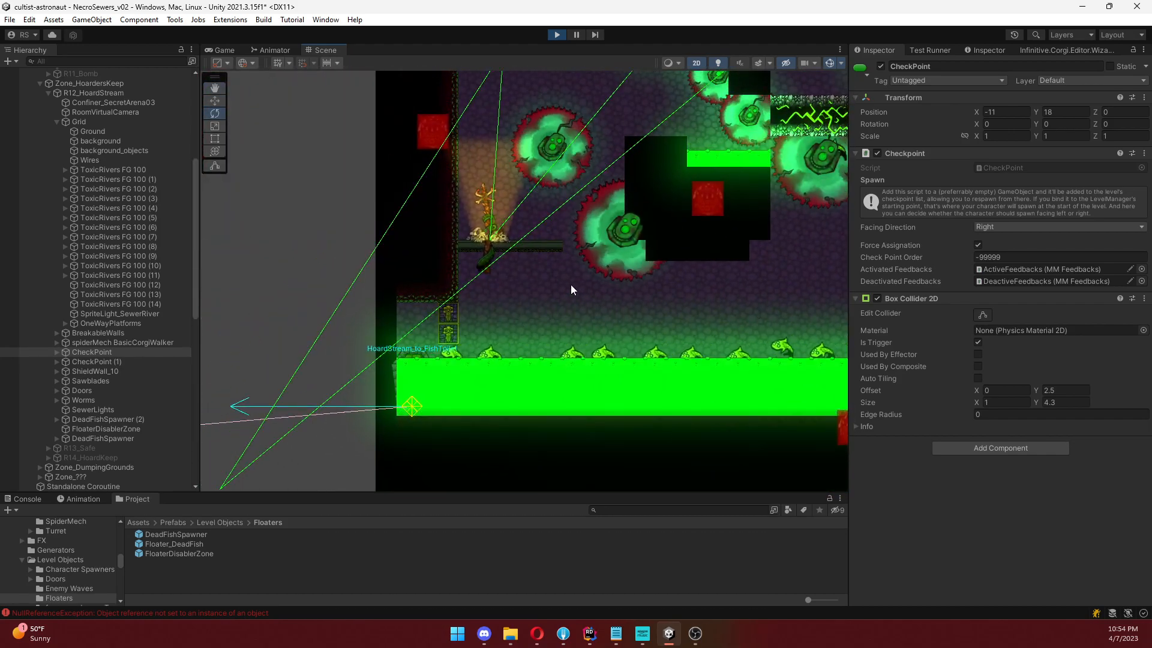
{"action": "scroll", "coordinate": [513, 366], "scroll_direction": "up", "scroll_amount": 3}
{"action": "scroll", "coordinate": [397, 369], "scroll_direction": "up", "scroll_amount": 5}
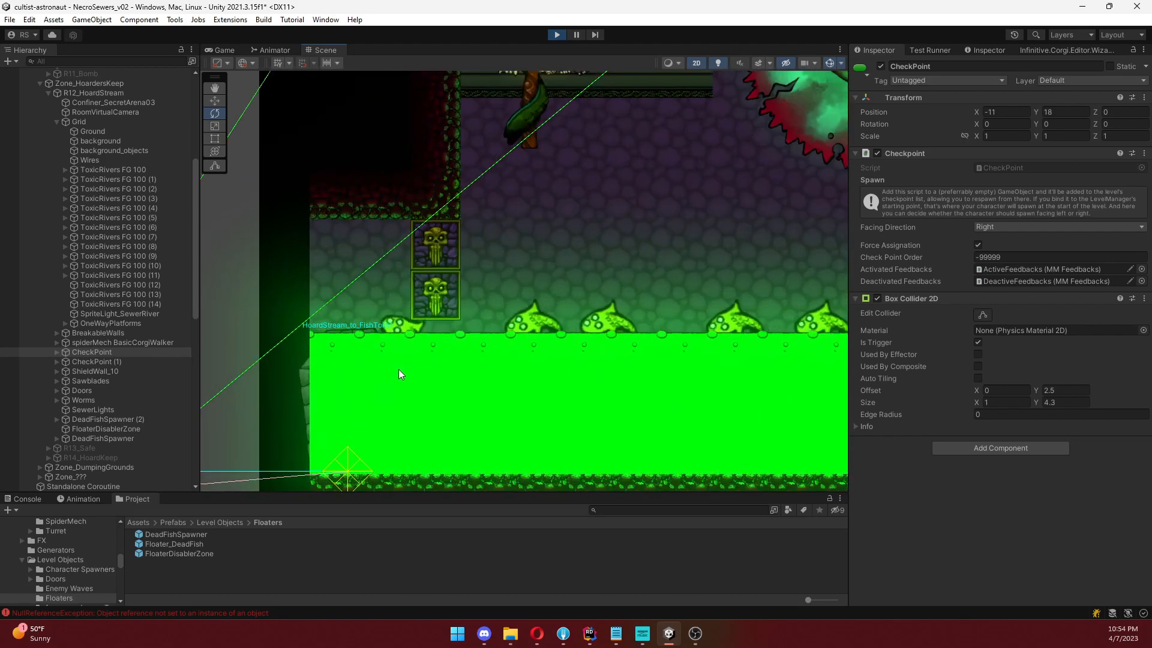
Survey the dead fish along the bottom rivers away from the exit and up through the rivers above.
{"action": "scroll", "coordinate": [398, 368], "scroll_direction": "down", "scroll_amount": 1}
{"action": "scroll", "coordinate": [404, 368], "scroll_direction": "down", "scroll_amount": 4}
{"action": "scroll", "coordinate": [584, 384], "scroll_direction": "down", "scroll_amount": 4}
{"action": "middle_click_drag", "start_coordinate": [707, 394], "coordinate": [451, 363]}
{"action": "middle_click_drag", "start_coordinate": [619, 362], "coordinate": [411, 360]}
{"action": "middle_click_drag", "start_coordinate": [695, 352], "coordinate": [379, 374]}
{"action": "middle_click_drag", "start_coordinate": [618, 191], "coordinate": [489, 430]}
{"action": "middle_click_drag", "start_coordinate": [511, 186], "coordinate": [496, 393]}
{"action": "middle_click_drag", "start_coordinate": [507, 232], "coordinate": [500, 408]}
Examine the dead fish crossing the drop between the bottom rivers beneath the sawblades.
{"action": "scroll", "coordinate": [505, 341], "scroll_direction": "down", "scroll_amount": 4}
{"action": "middle_click_drag", "start_coordinate": [520, 362], "coordinate": [519, 180]}
{"action": "middle_click_drag", "start_coordinate": [536, 332], "coordinate": [542, 147]}
{"action": "middle_click_drag", "start_coordinate": [537, 334], "coordinate": [535, 257]}
{"action": "scroll", "coordinate": [431, 322], "scroll_direction": "up", "scroll_amount": 3}
{"action": "scroll", "coordinate": [431, 322], "scroll_direction": "up", "scroll_amount": 3}
{"action": "middle_click_drag", "start_coordinate": [379, 373], "coordinate": [585, 328]}
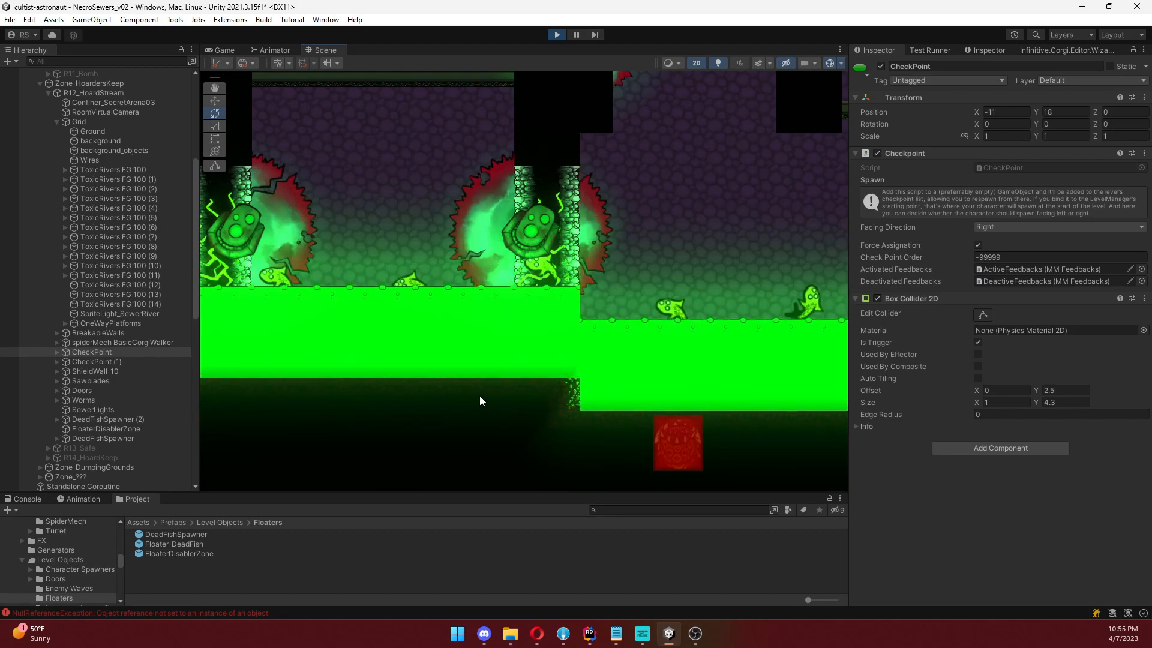
{"action": "scroll", "coordinate": [674, 265], "scroll_direction": "down", "scroll_amount": 5}
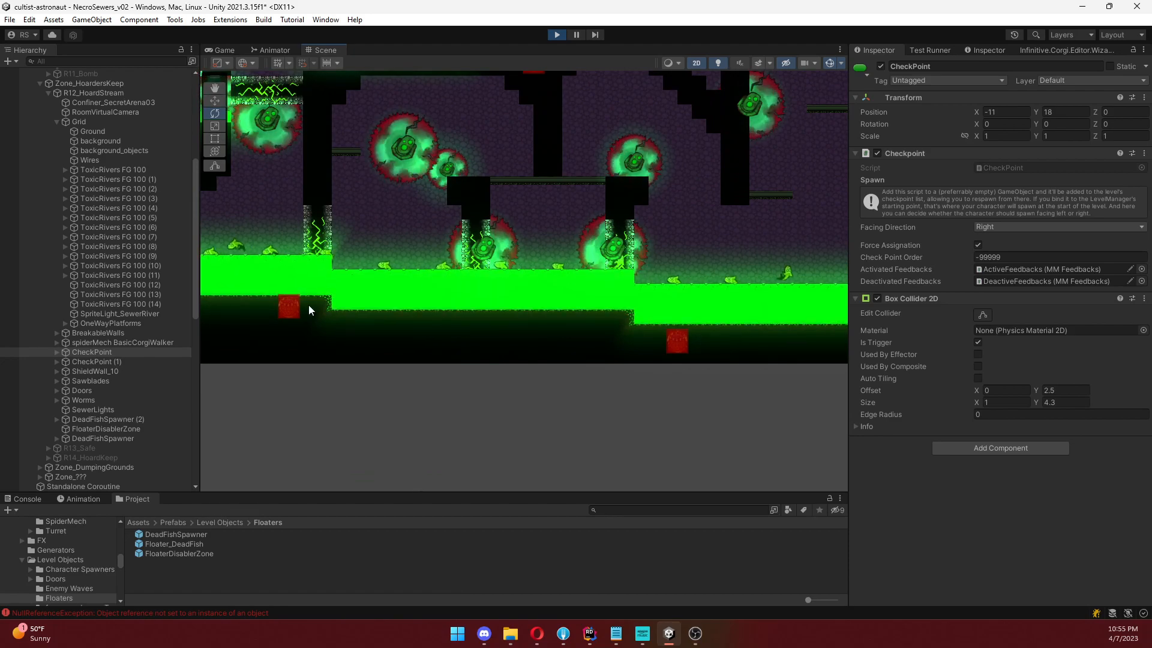
Review the whole chain of bottom rivers, with a close look at the drop beside the sawblade pillar.
{"action": "key", "text": "f"}
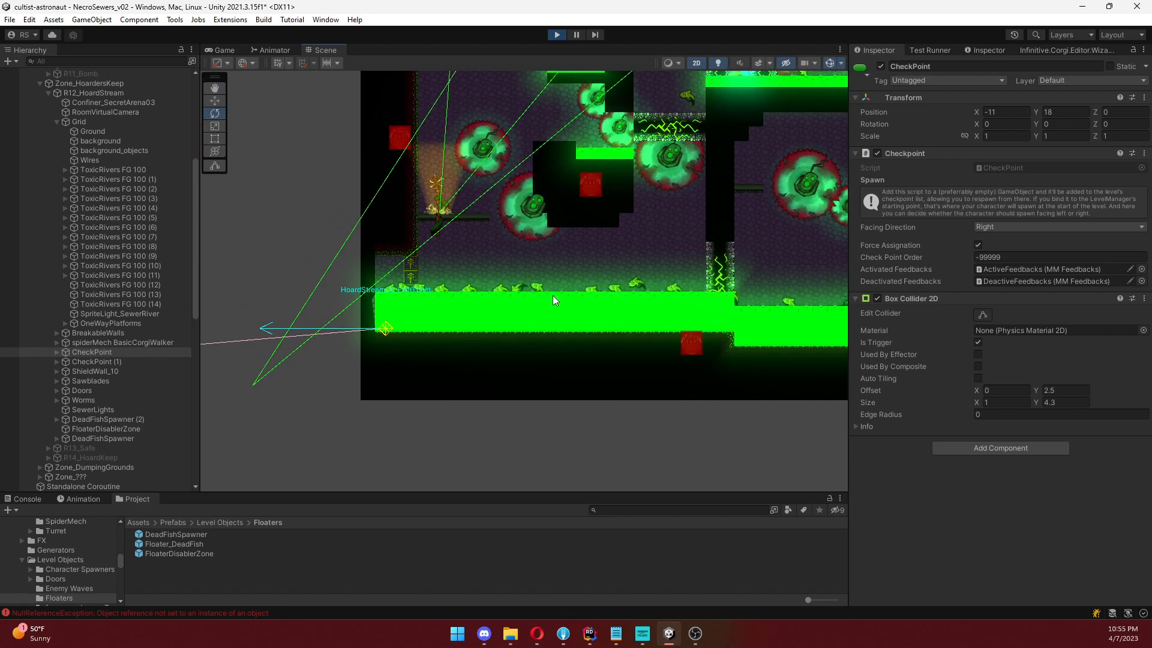
{"action": "scroll", "coordinate": [646, 296], "scroll_direction": "down", "scroll_amount": 3}
{"action": "middle_click_drag", "start_coordinate": [670, 296], "coordinate": [408, 327]}
{"action": "scroll", "coordinate": [602, 276], "scroll_direction": "down", "scroll_amount": 5}
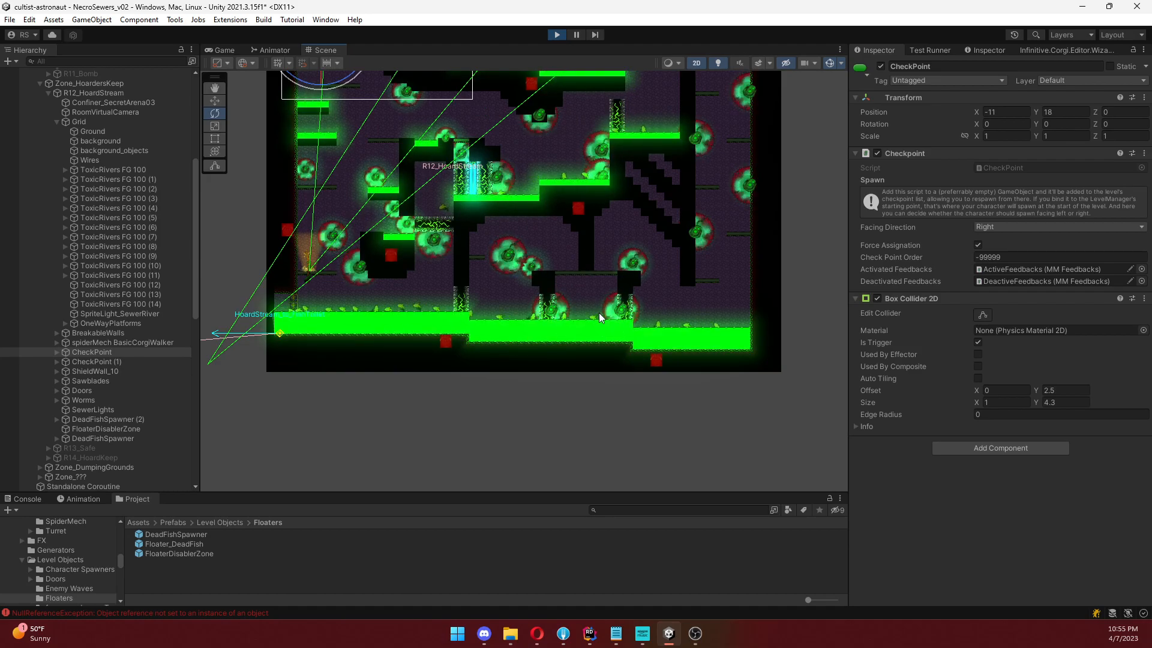
{"action": "scroll", "coordinate": [643, 336], "scroll_direction": "up", "scroll_amount": 8}
{"action": "scroll", "coordinate": [636, 335], "scroll_direction": "up", "scroll_amount": 1}
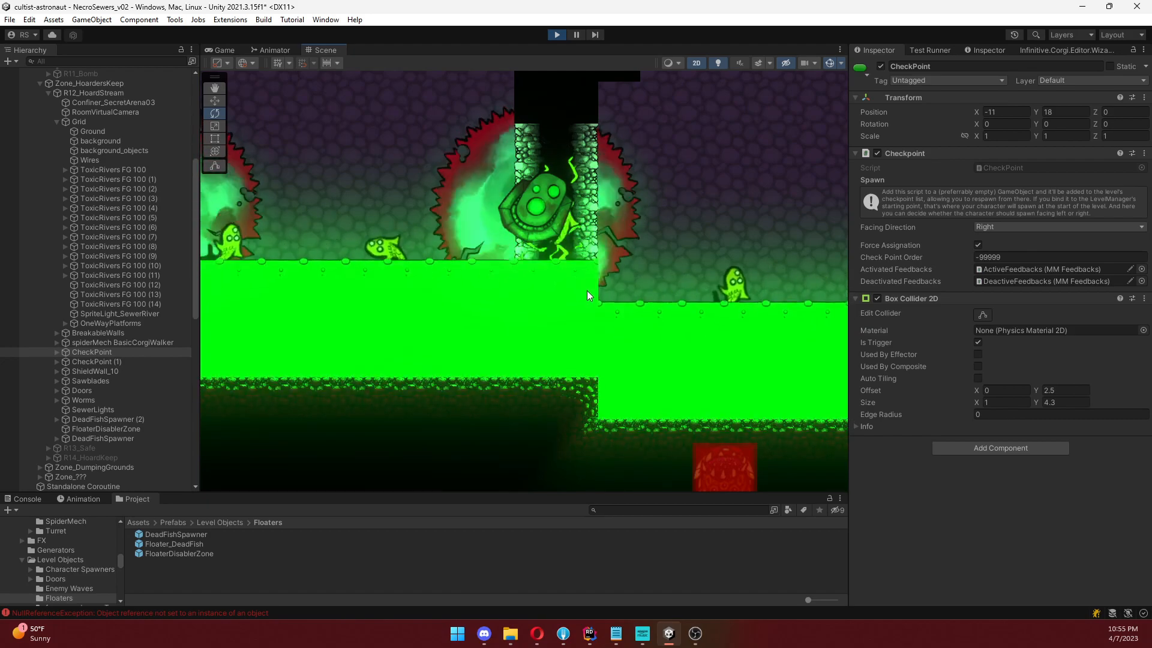
Trace the bottom rivers back to the HoardStream_to_FishToilet exit and inspect the dead fish gathered there.
{"action": "scroll", "coordinate": [588, 289], "scroll_direction": "down", "scroll_amount": 3}
{"action": "scroll", "coordinate": [588, 285], "scroll_direction": "down", "scroll_amount": 15}
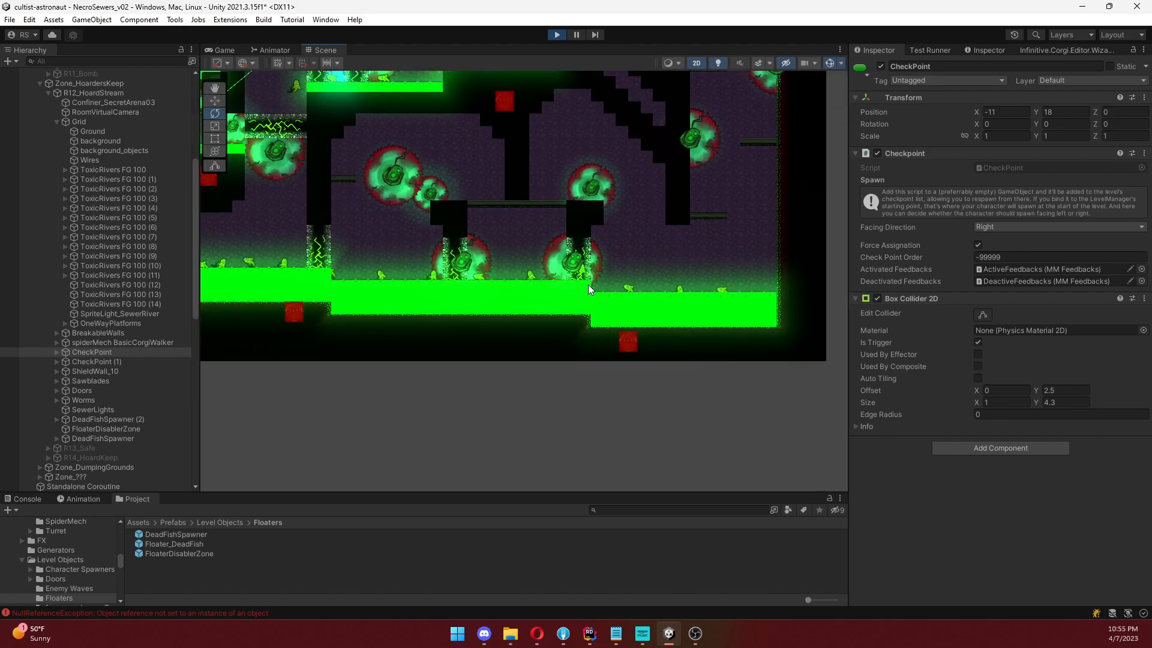
{"action": "middle_click_drag", "start_coordinate": [351, 261], "coordinate": [533, 297]}
{"action": "scroll", "coordinate": [444, 312], "scroll_direction": "up", "scroll_amount": 10}
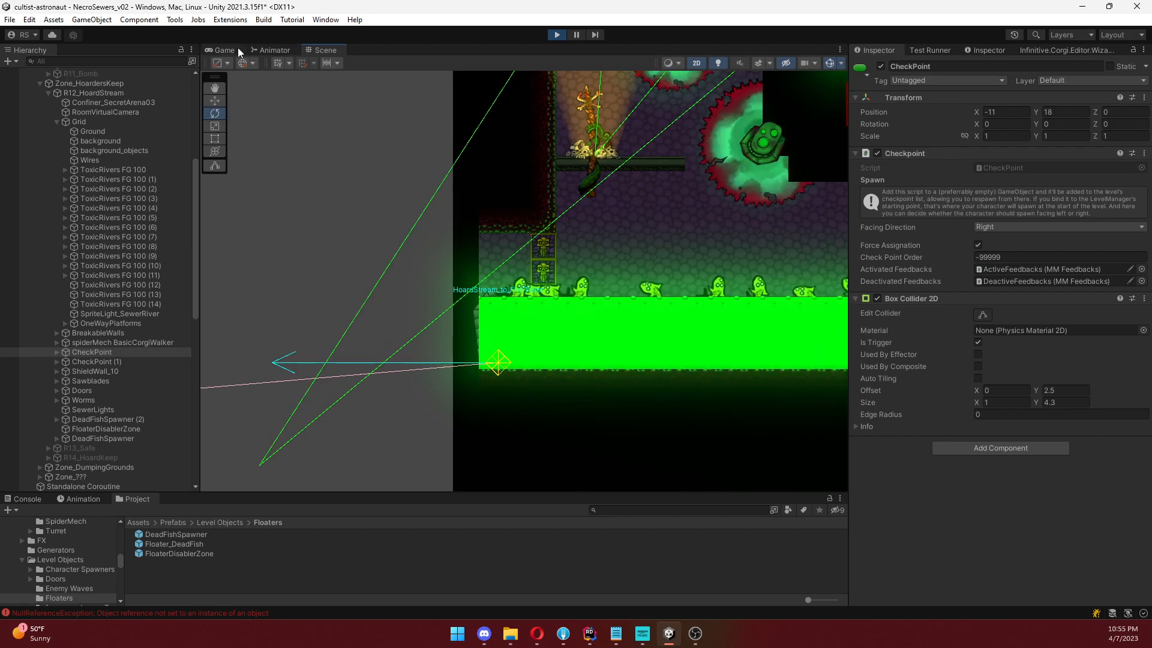
Play through the room in the Game view, taking the character down to the checkpoint platform above the lowest river.
{"action": "key", "text": "s"}
{"action": "key", "text": "space"}
{"action": "key", "text": "d"}
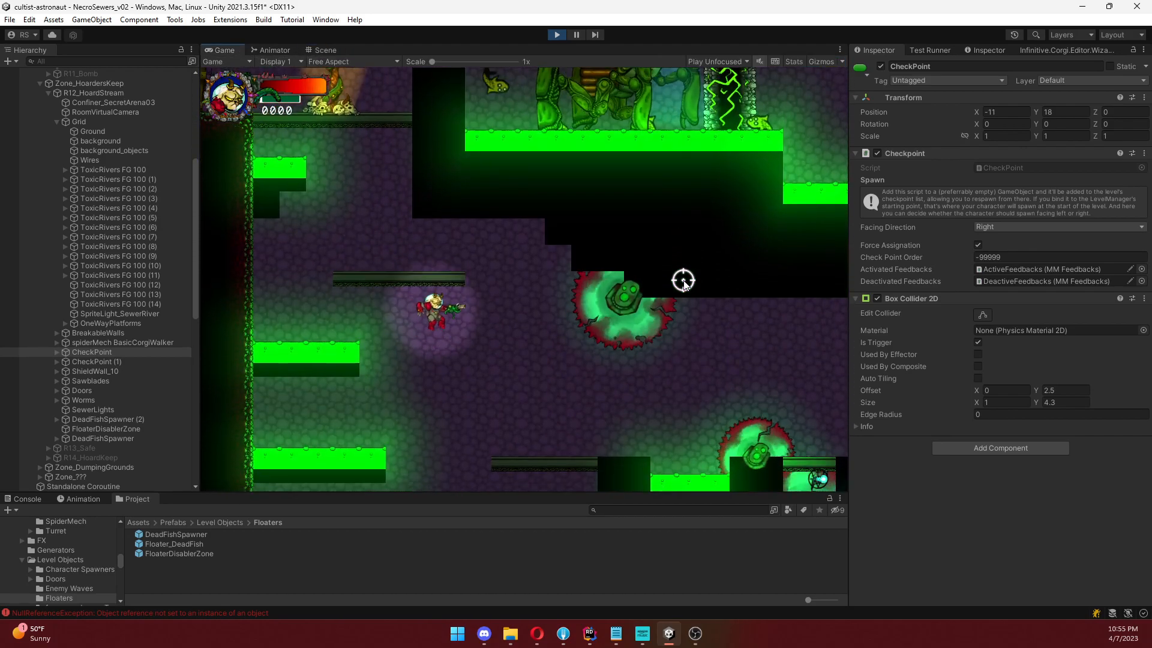
{"action": "key", "text": "a"}
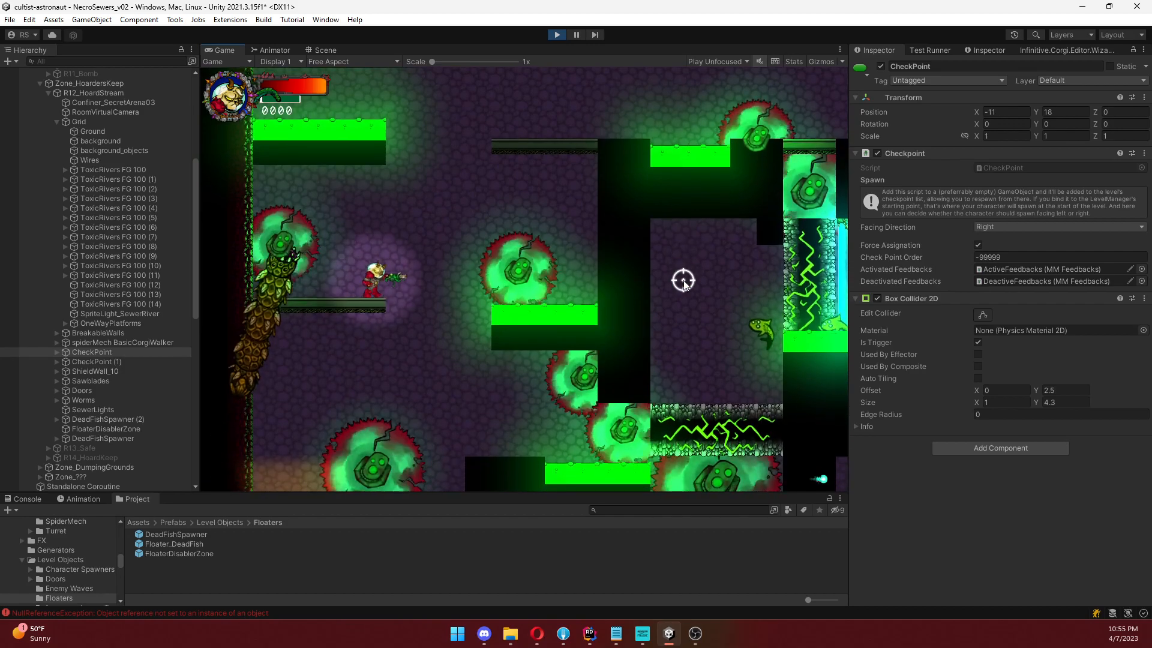
{"action": "key", "text": "d"}
{"action": "key", "text": "a"}
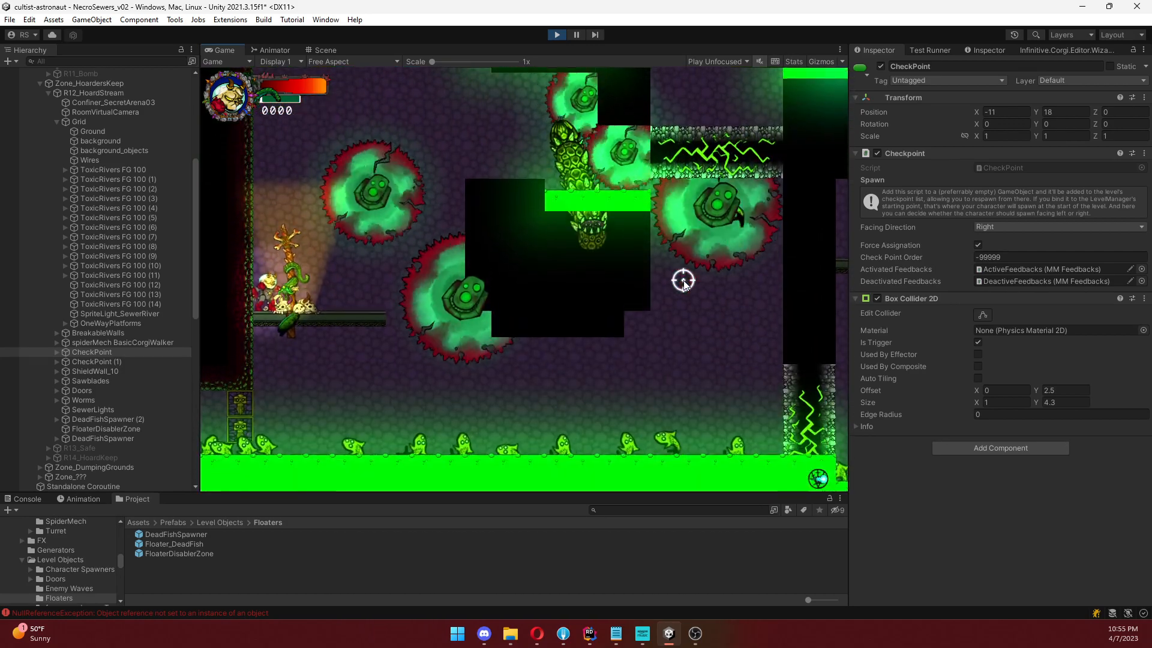
{"action": "key", "text": "d"}
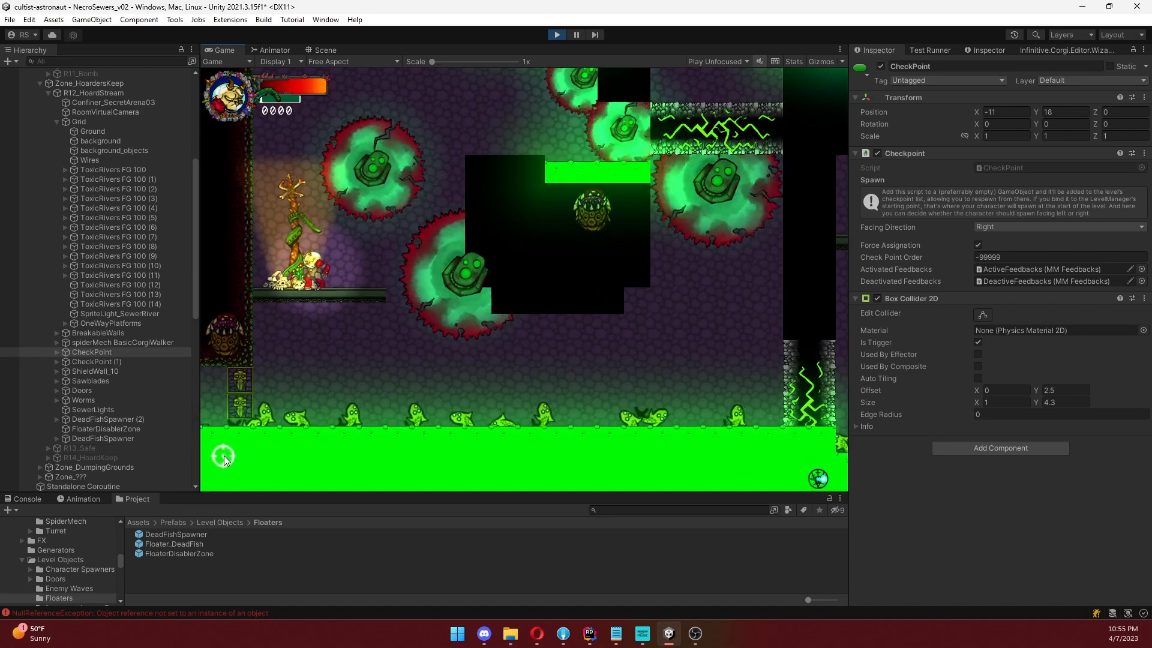
{"action": "key", "text": "d"}
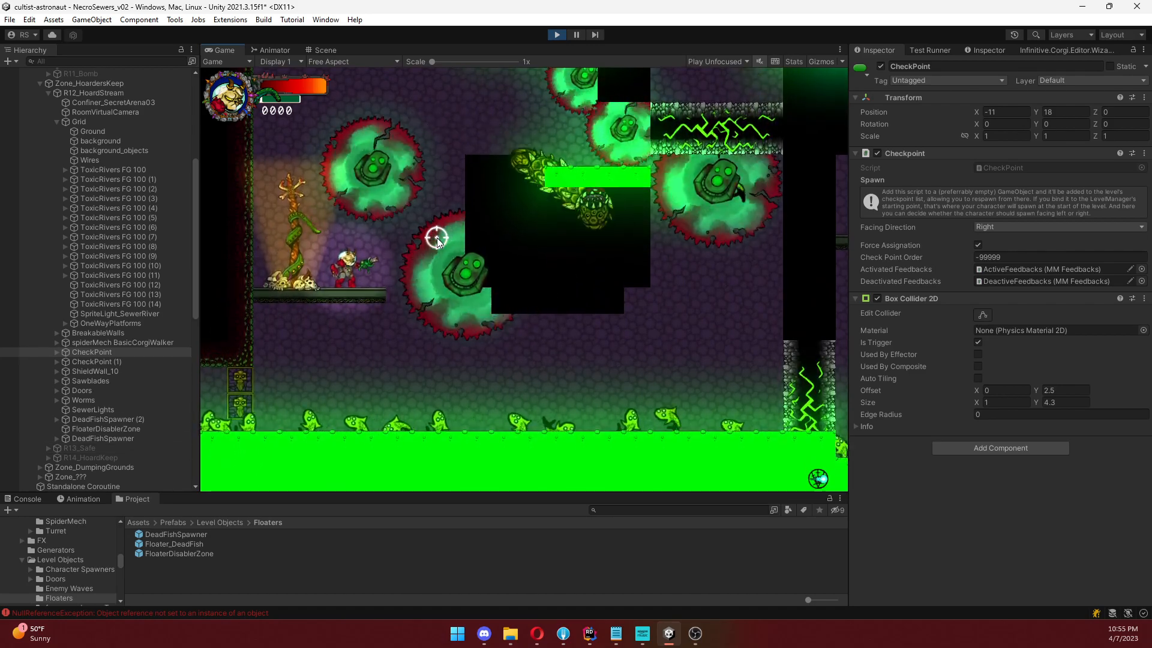